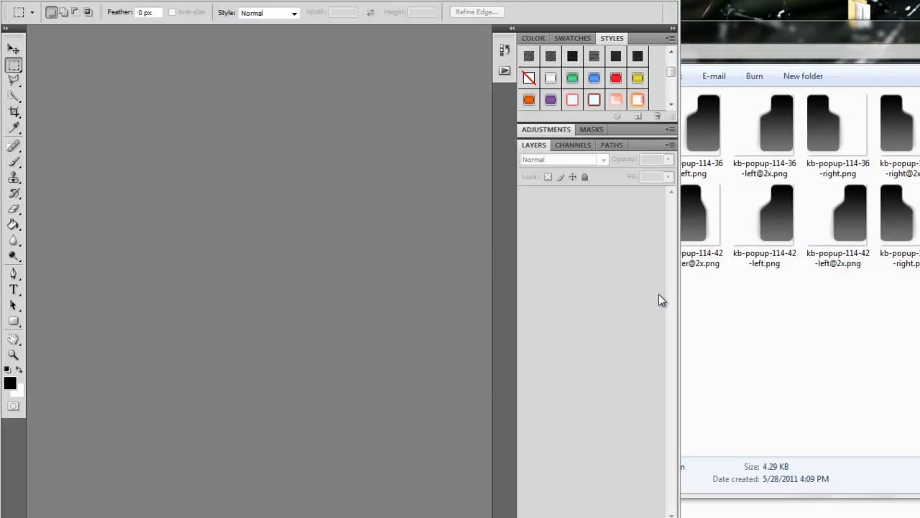
{"action": "left_click", "coordinate": [743, 368]}
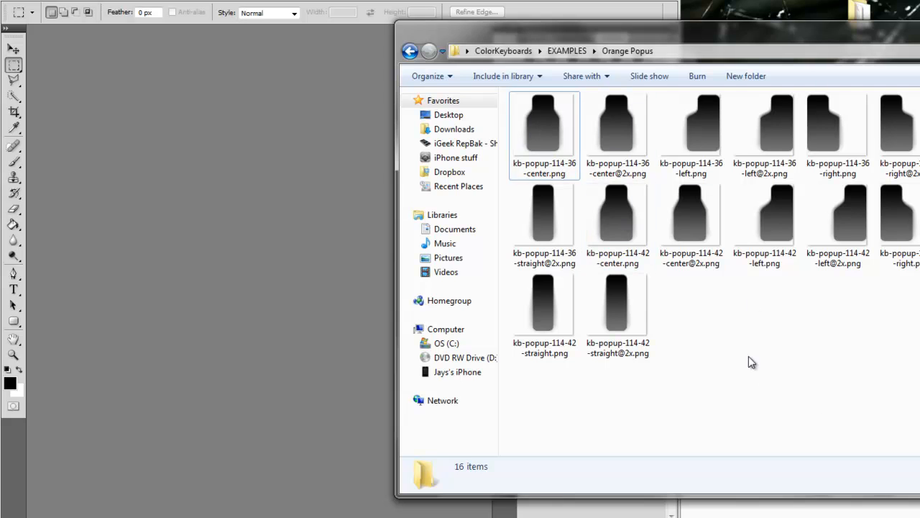
{"action": "left_click", "coordinate": [273, 247]}
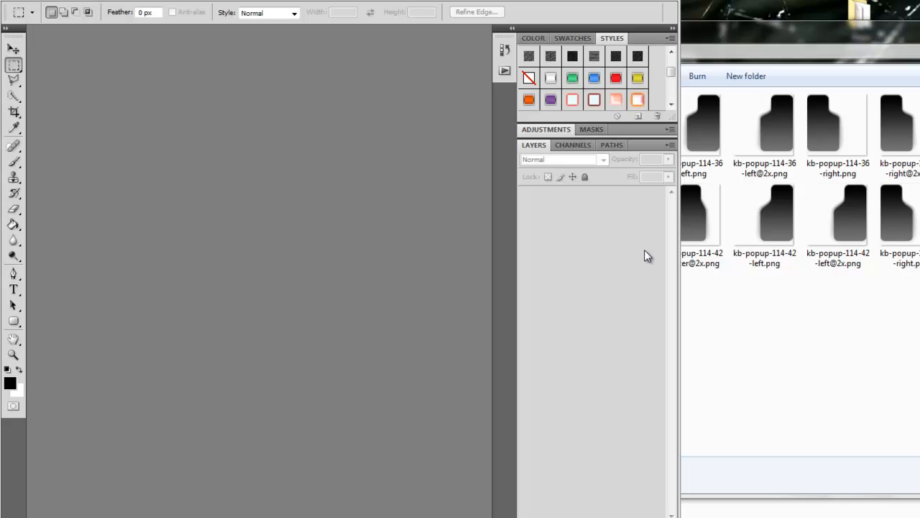
{"action": "left_click", "coordinate": [808, 358]}
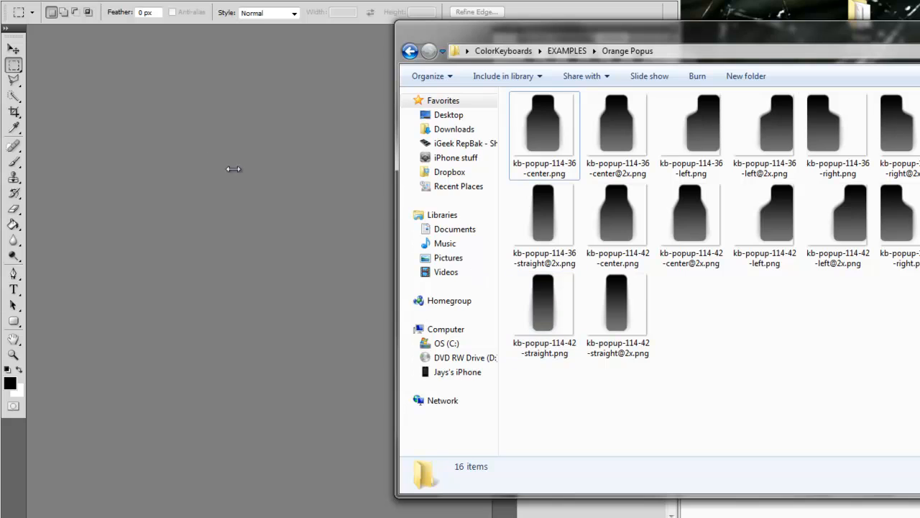
{"action": "left_click", "coordinate": [270, 193]}
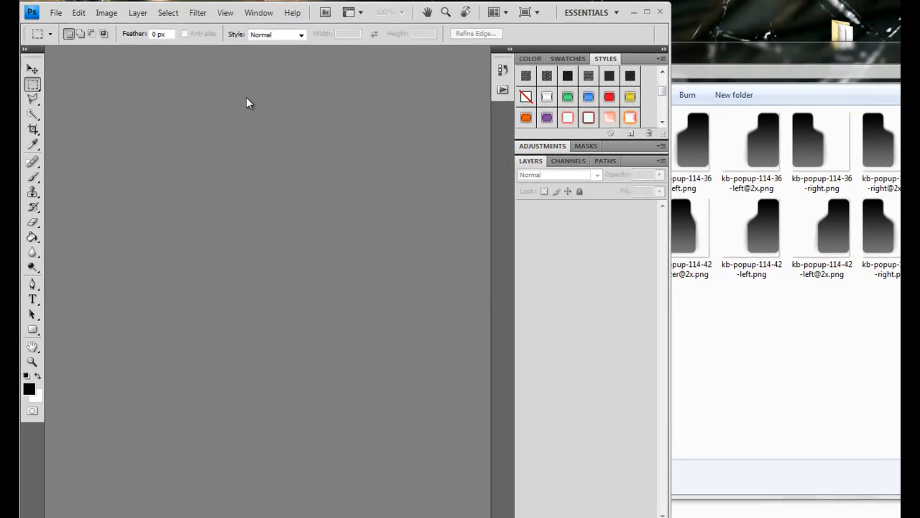
Show the Actions panel and look through the Default Actions set, including the operations of the Vignette action.
{"action": "left_click", "coordinate": [258, 14]}
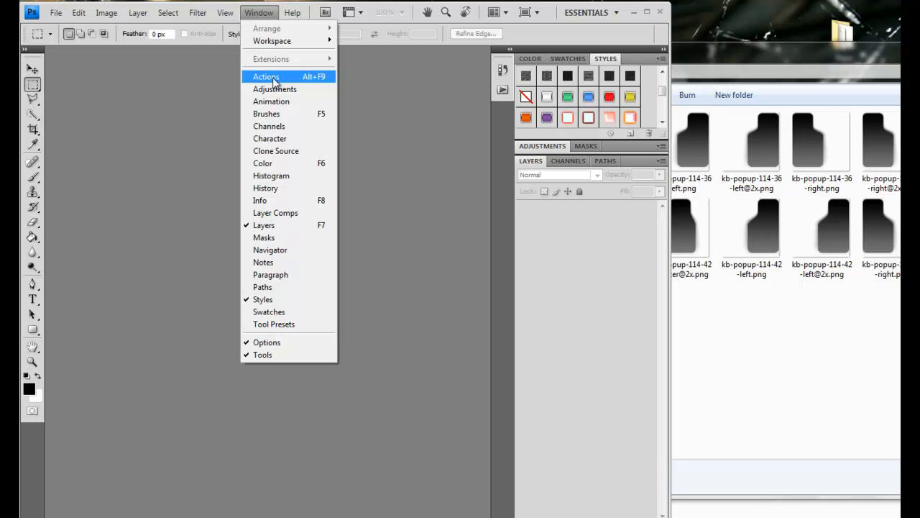
{"action": "key", "text": "alt+F9"}
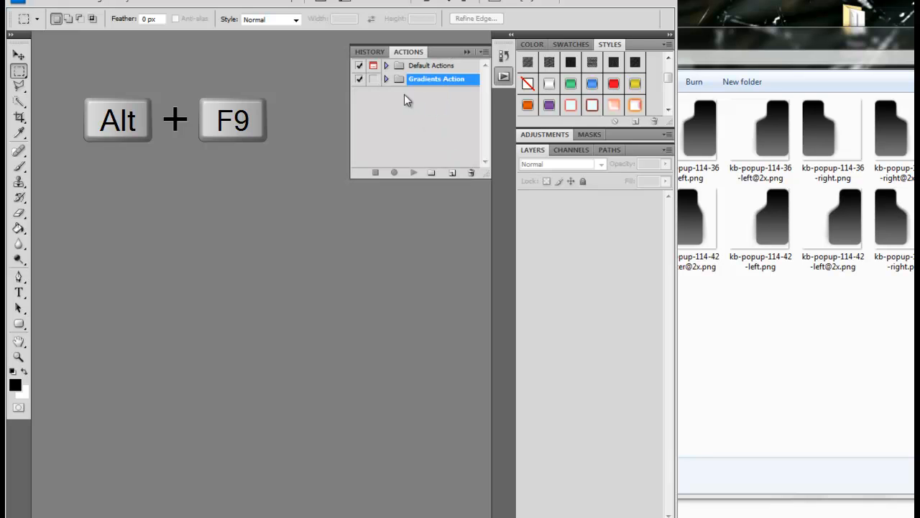
{"action": "left_click", "coordinate": [386, 65]}
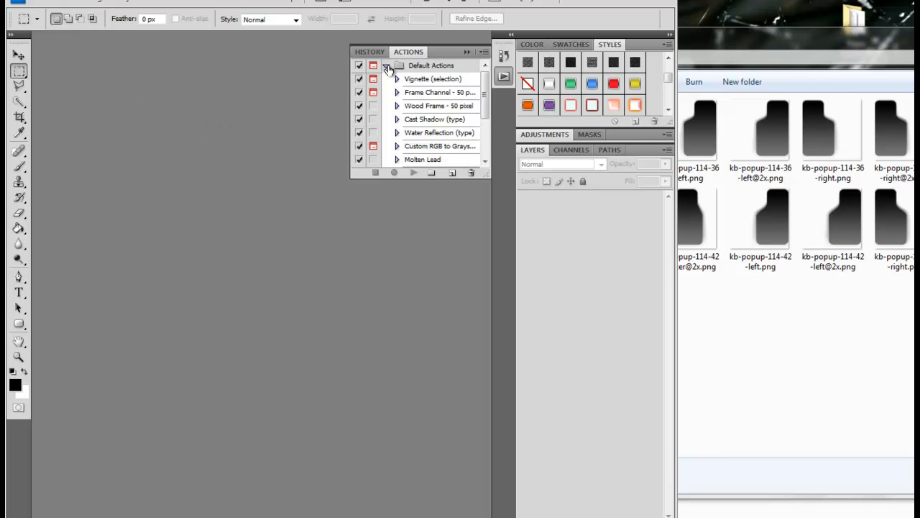
{"action": "left_click", "coordinate": [397, 79]}
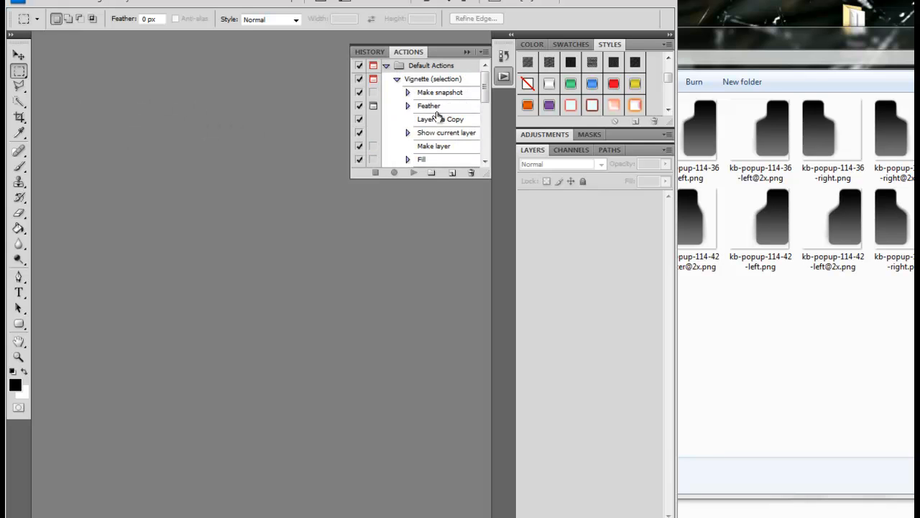
{"action": "left_click", "coordinate": [397, 80]}
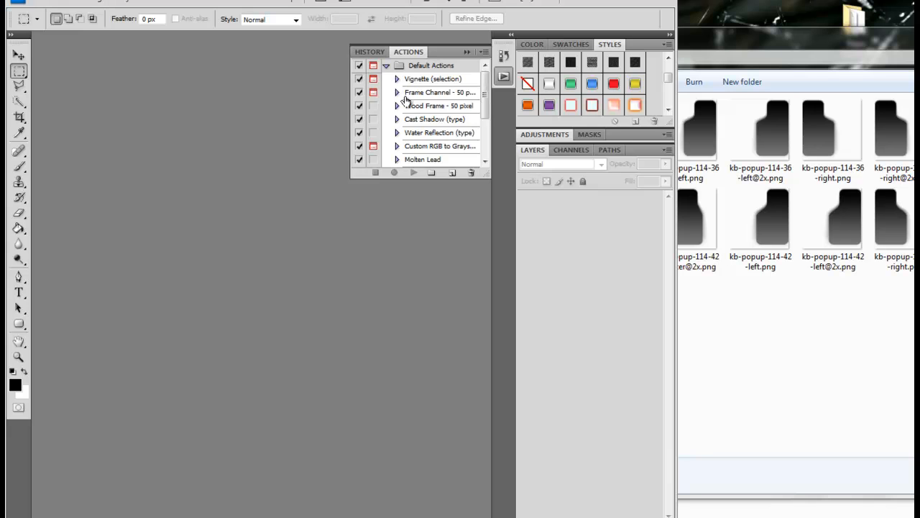
{"action": "left_click", "coordinate": [386, 67]}
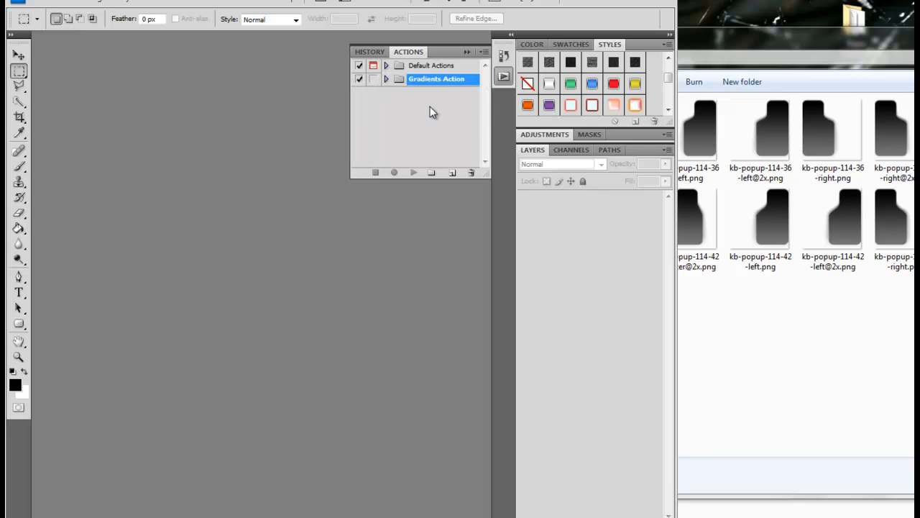
Create a new action set named Orange.
{"action": "left_click", "coordinate": [431, 173]}
{"action": "type", "text": "Ortgang"}
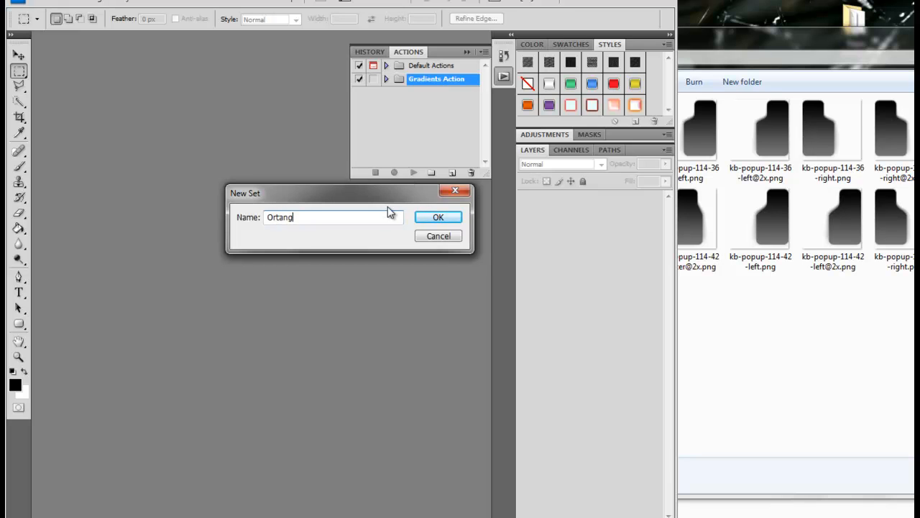
{"action": "type", "text": "ange"}
{"action": "key", "text": "Return"}
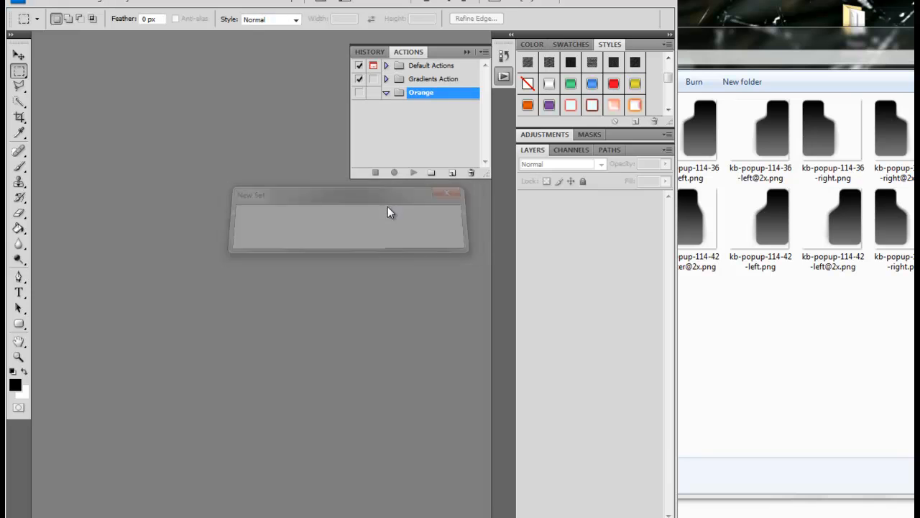
Create an action named "Oragne Style" in the Orange set and start recording it.
{"action": "left_click", "coordinate": [452, 174]}
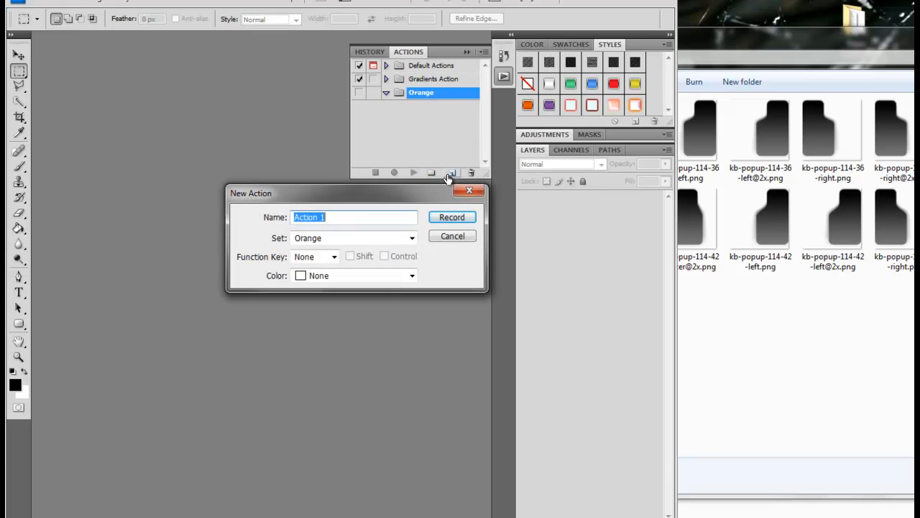
{"action": "type", "text": "Oragne Style"}
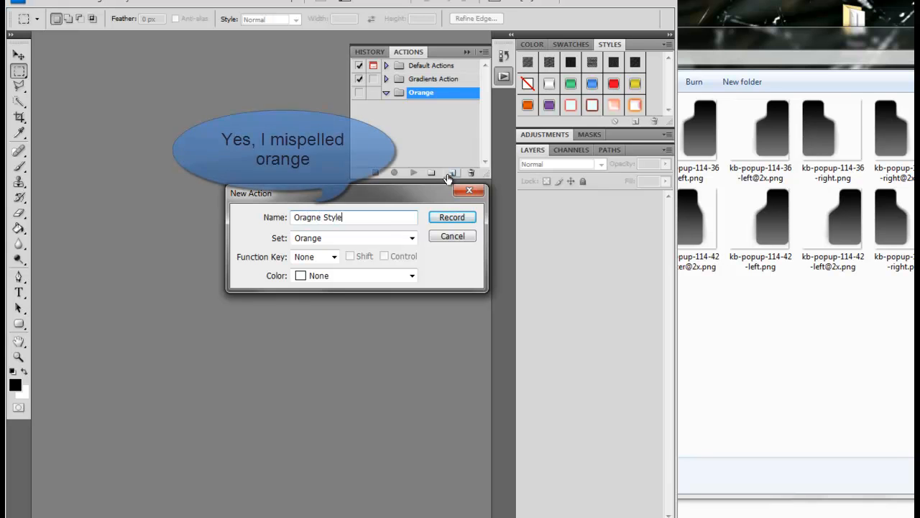
{"action": "key", "text": "Return"}
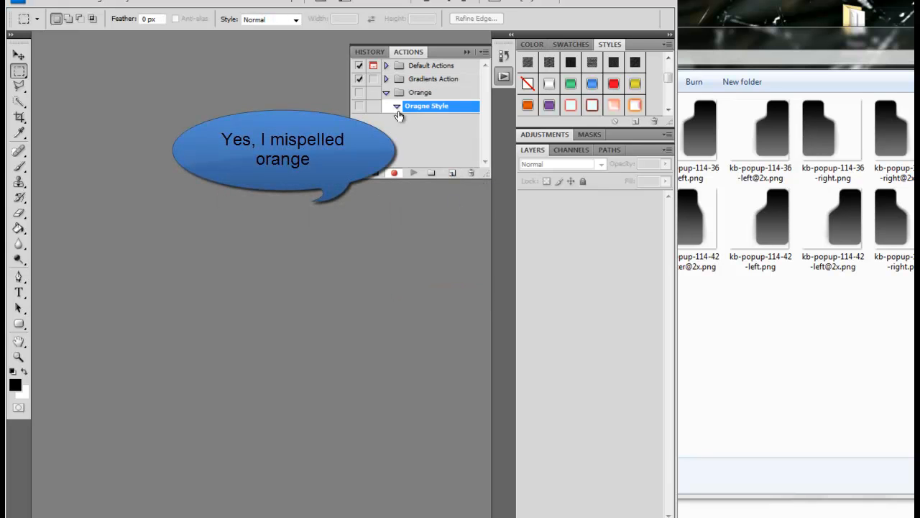
Open kb-popup-114-36-center.png from the Orange Popus folder in Photoshop, ignoring its invalid ICC profile.
{"action": "left_click", "coordinate": [783, 381]}
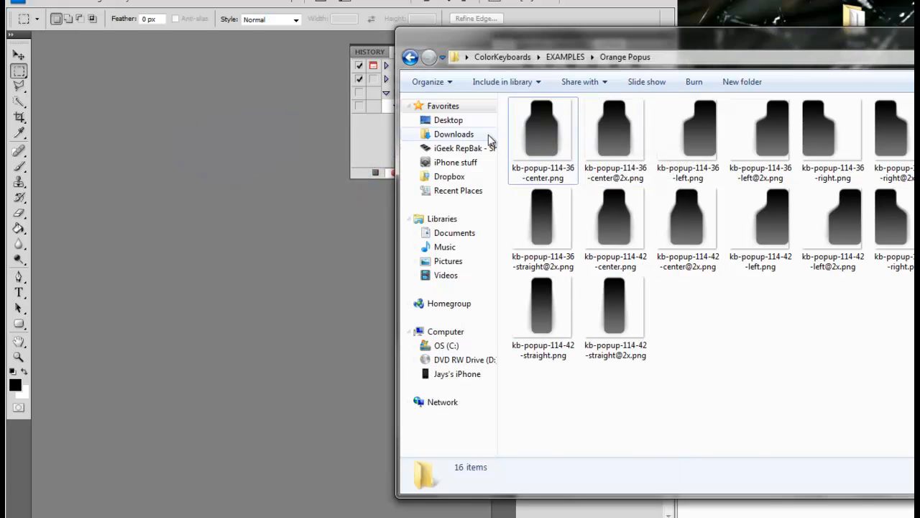
{"action": "left_click_drag", "start_coordinate": [541, 137], "coordinate": [233, 167]}
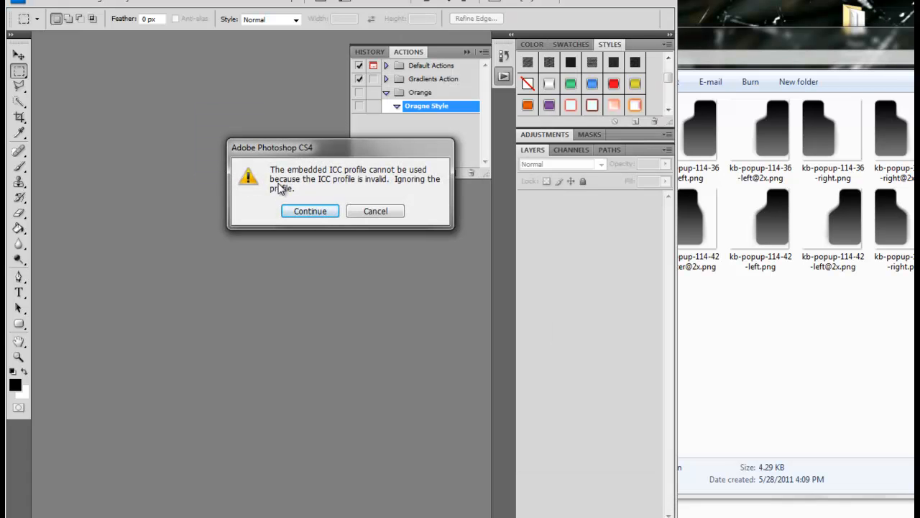
{"action": "left_click", "coordinate": [302, 213]}
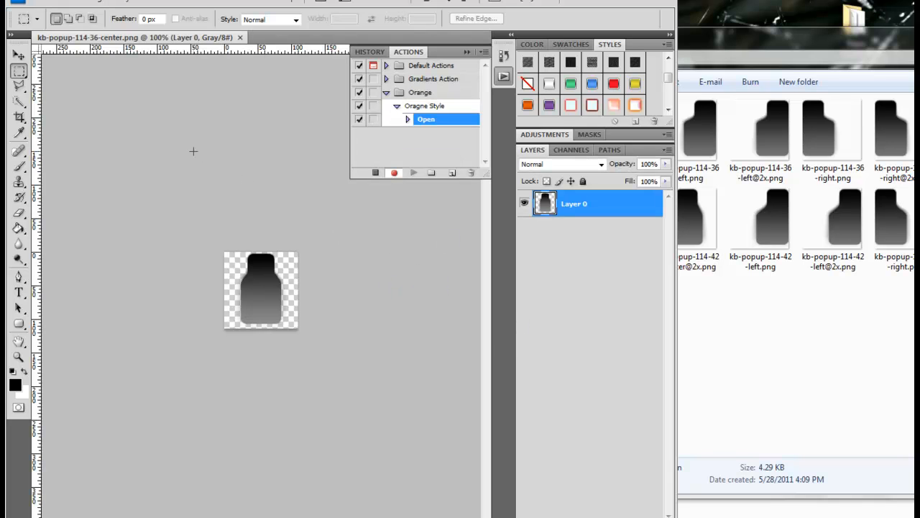
Convert the popup image from grayscale to RGB Color mode.
{"action": "left_click", "coordinate": [98, 1]}
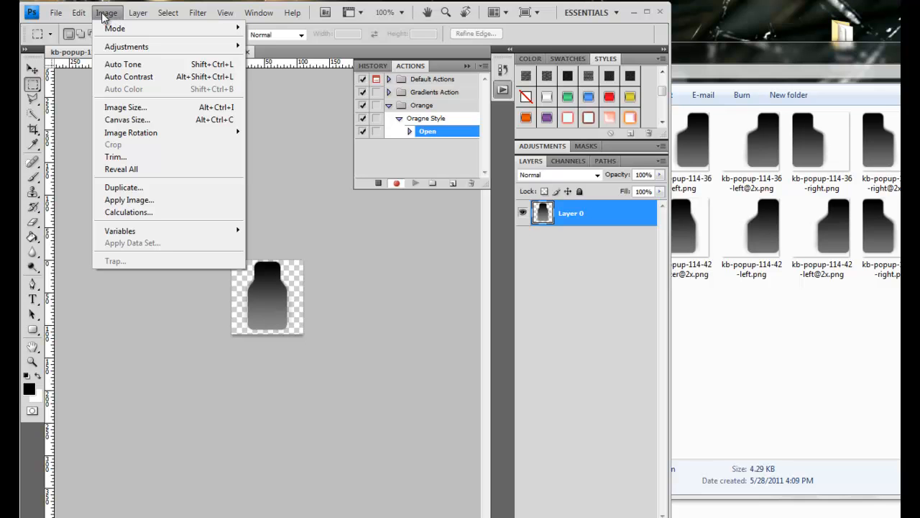
{"action": "mouse_move", "coordinate": [110, 29]}
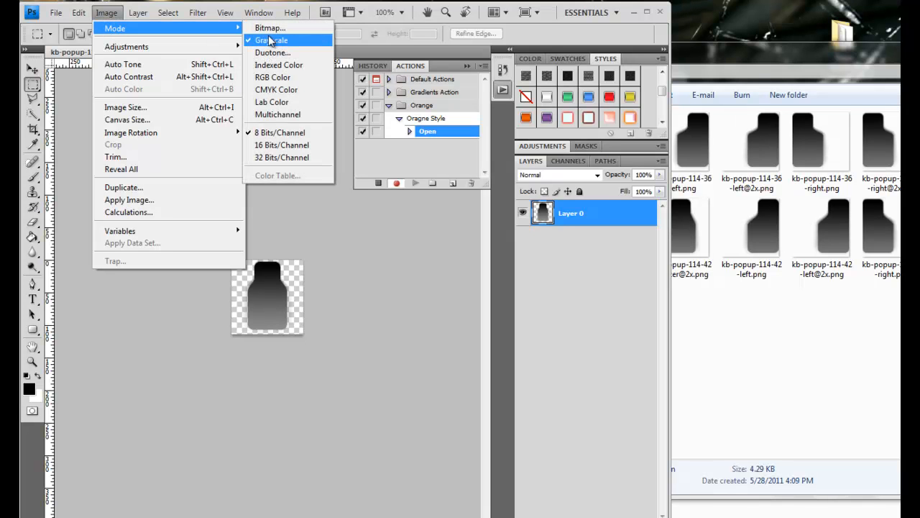
{"action": "left_click", "coordinate": [268, 78]}
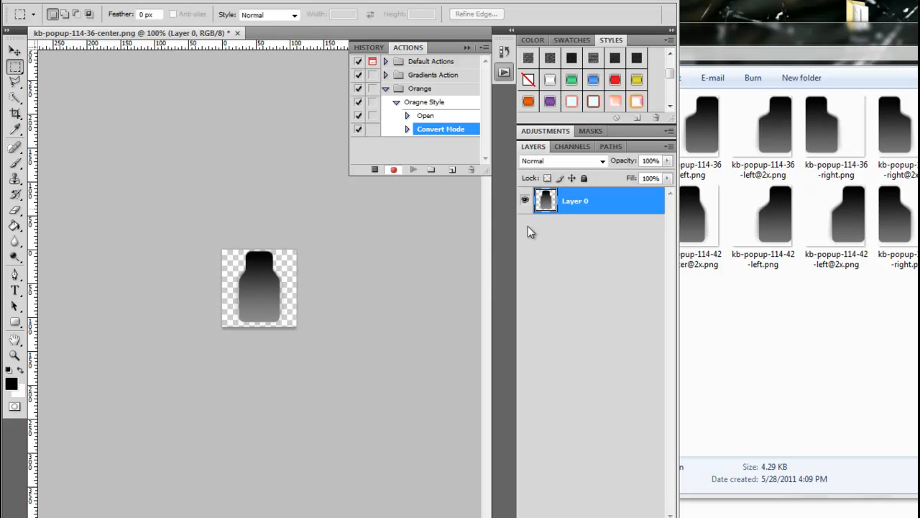
{"action": "left_click", "coordinate": [375, 169]}
{"action": "double_click", "coordinate": [548, 202]}
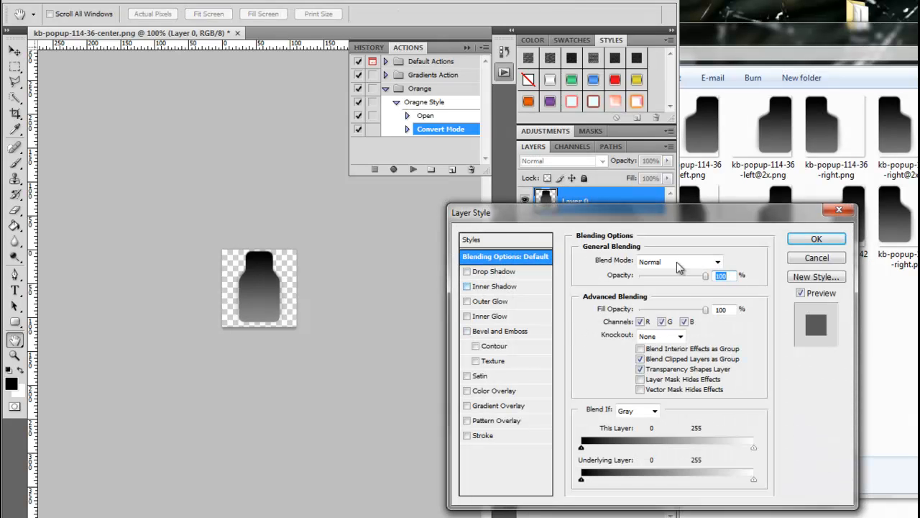
{"action": "left_click", "coordinate": [838, 209]}
{"action": "left_click", "coordinate": [394, 171]}
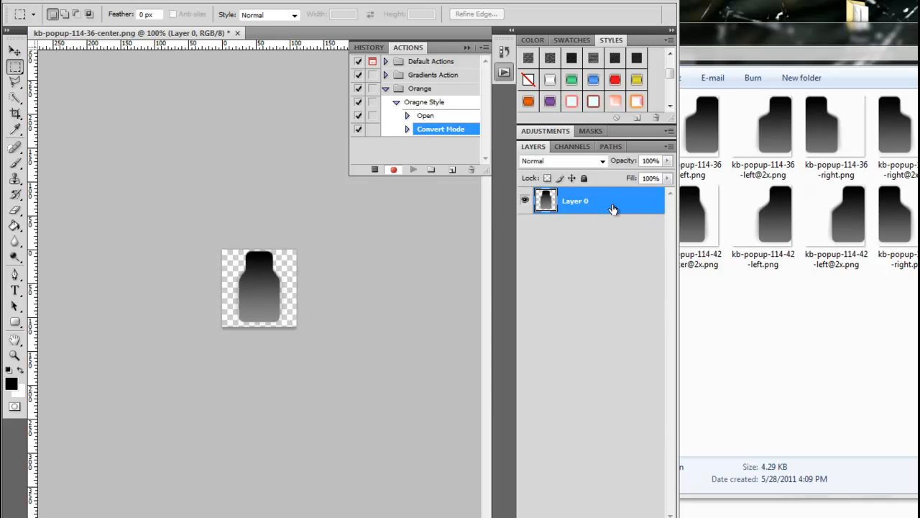
Duplicate Layer 0 and open the layer style settings of the copy.
{"action": "left_click_drag", "start_coordinate": [609, 209], "coordinate": [630, 503]}
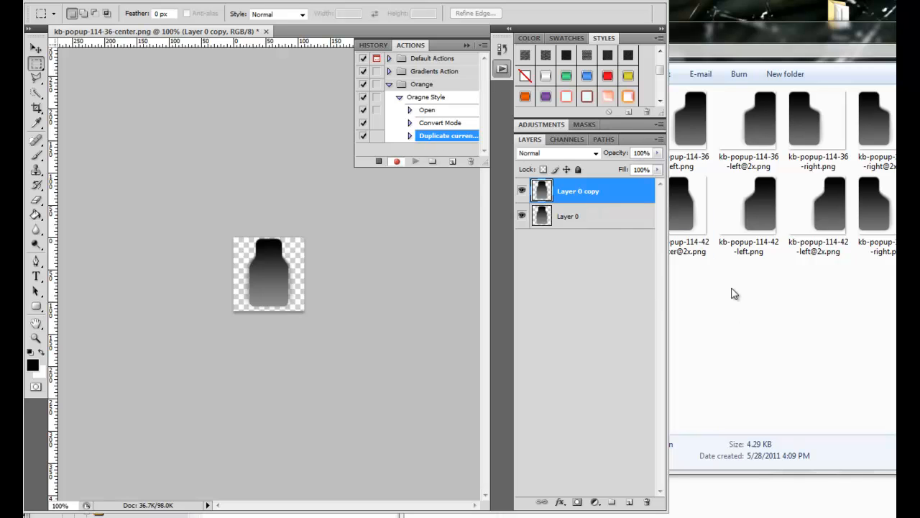
{"action": "double_click", "coordinate": [620, 199]}
{"action": "left_click_drag", "start_coordinate": [604, 205], "coordinate": [562, 205]}
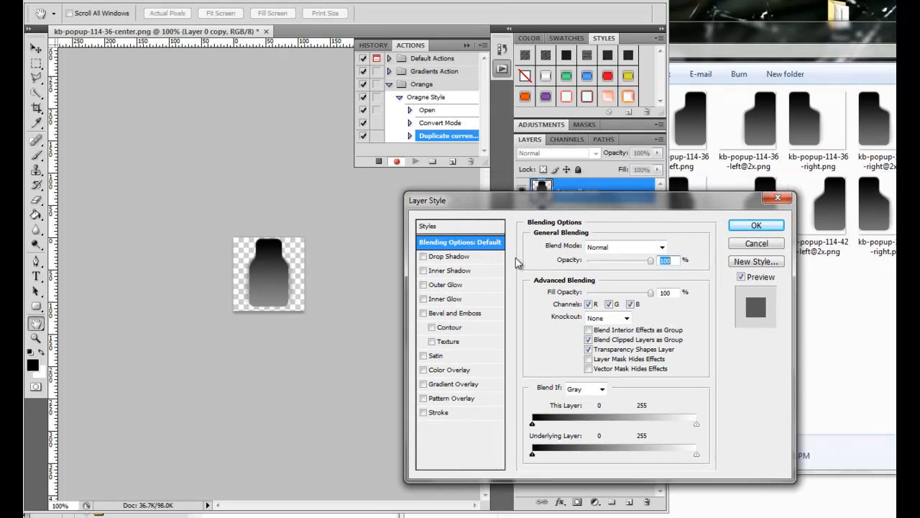
Try Drop Shadow, Inner Shadow, Outer Glow and Color Overlay on the layer copy and switch them off again.
{"action": "left_click", "coordinate": [423, 257]}
{"action": "left_click", "coordinate": [424, 271]}
{"action": "left_click", "coordinate": [423, 285]}
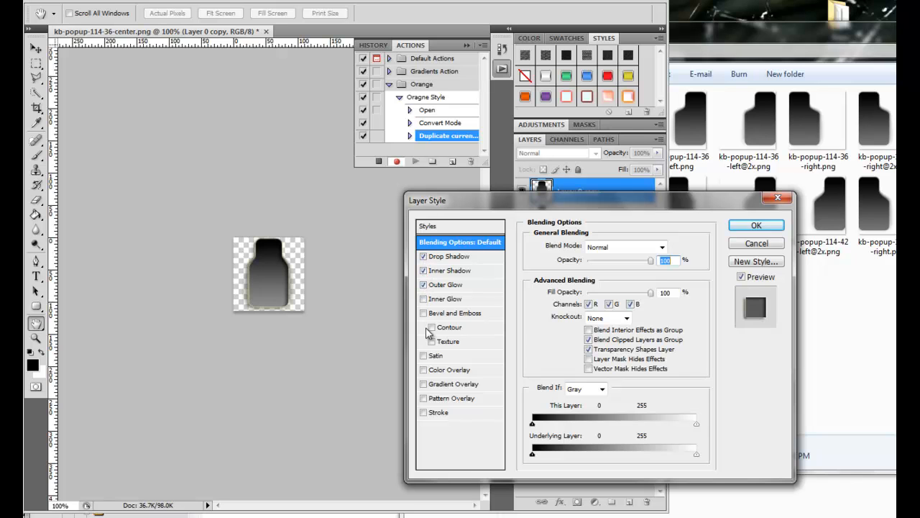
{"action": "left_click", "coordinate": [423, 370]}
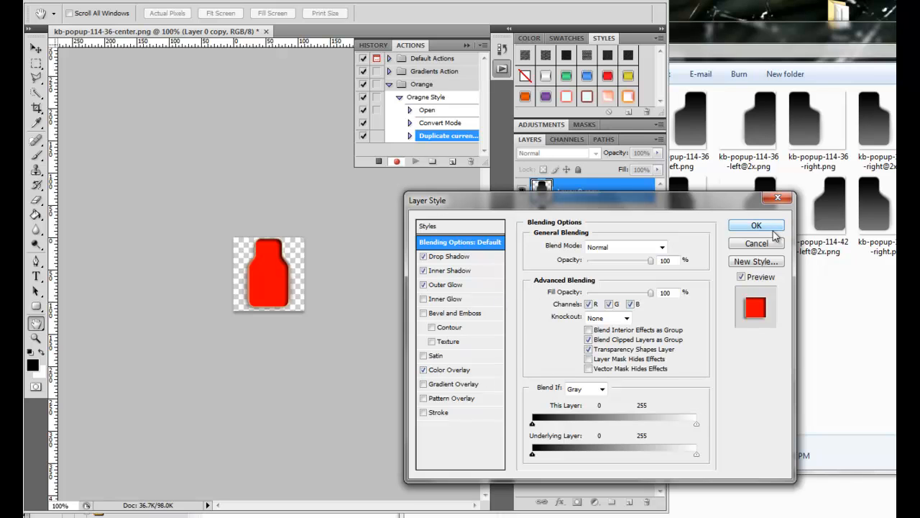
{"action": "left_click", "coordinate": [423, 370]}
{"action": "left_click", "coordinate": [424, 285]}
{"action": "left_click", "coordinate": [423, 256]}
{"action": "left_click", "coordinate": [423, 271]}
Apply a Bevel and Emboss effect to the layer copy with a depth of 582% and 15 px soften.
{"action": "left_click", "coordinate": [423, 313]}
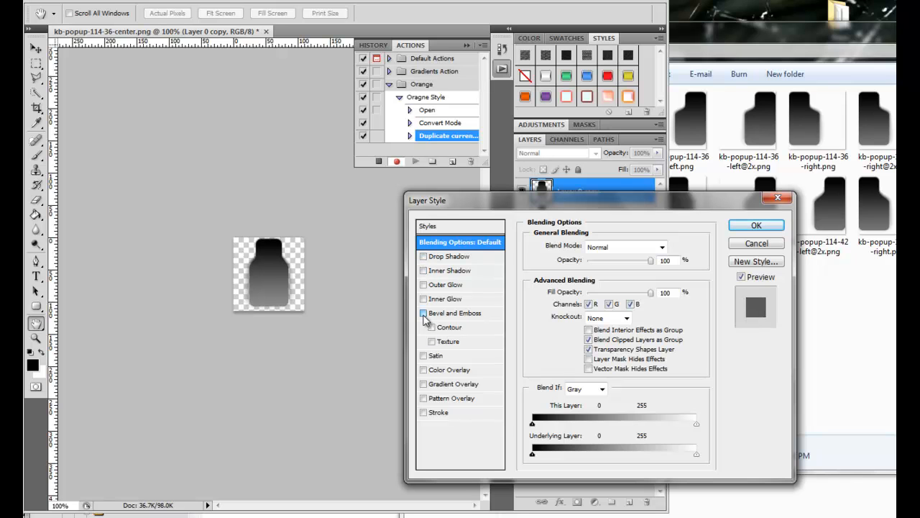
{"action": "left_click", "coordinate": [494, 317]}
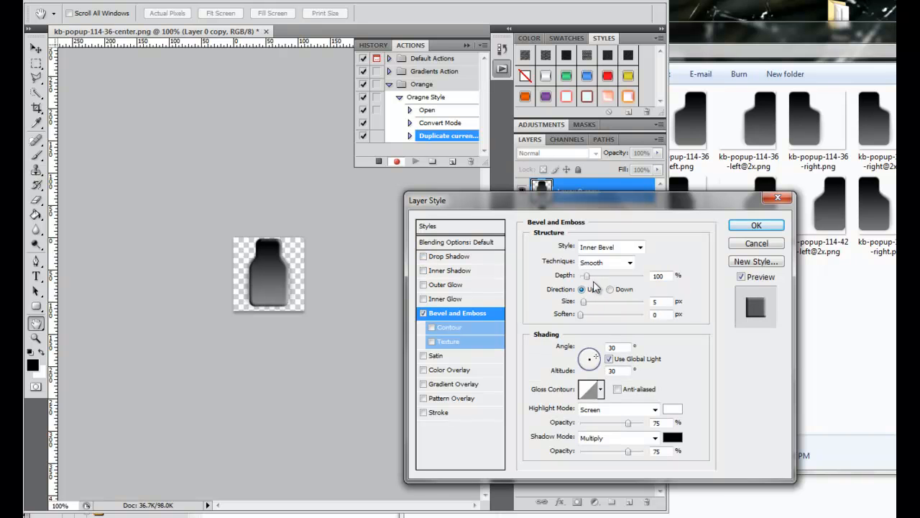
{"action": "left_click_drag", "start_coordinate": [585, 276], "coordinate": [617, 276]}
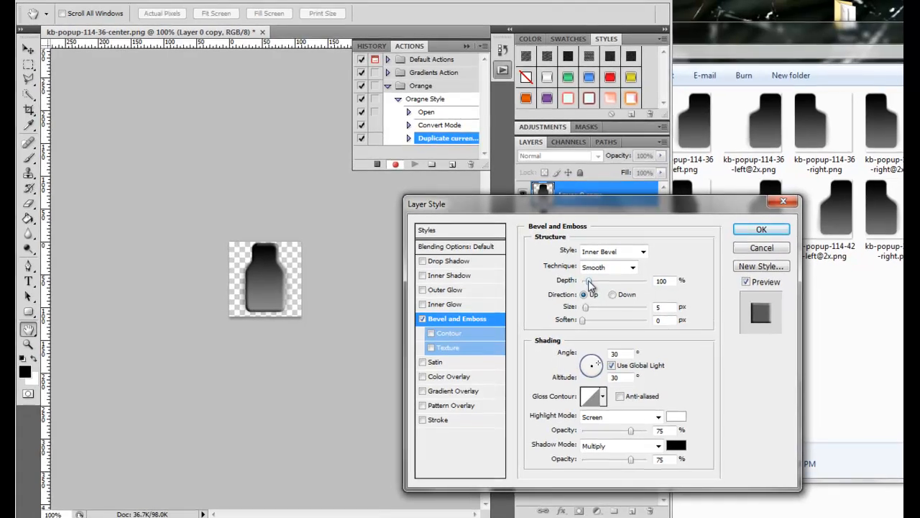
{"action": "left_click_drag", "start_coordinate": [588, 325], "coordinate": [651, 336]}
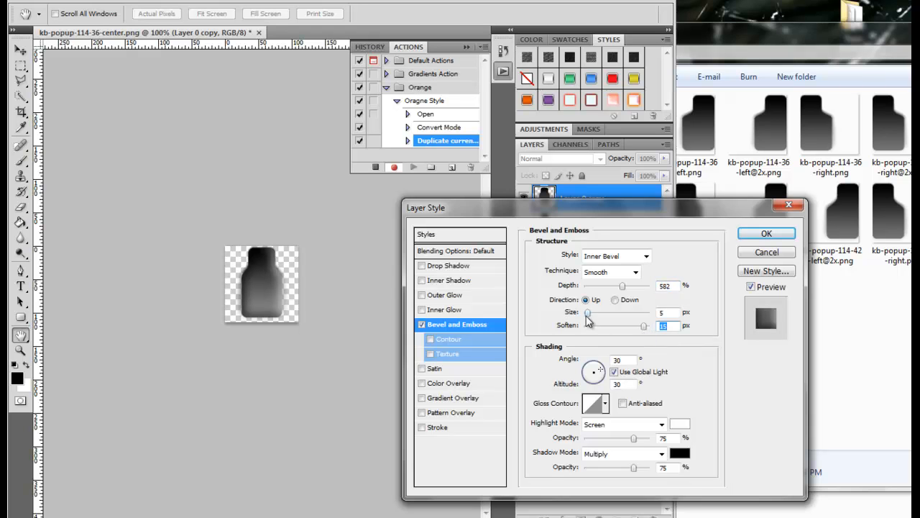
{"action": "left_click", "coordinate": [762, 234]}
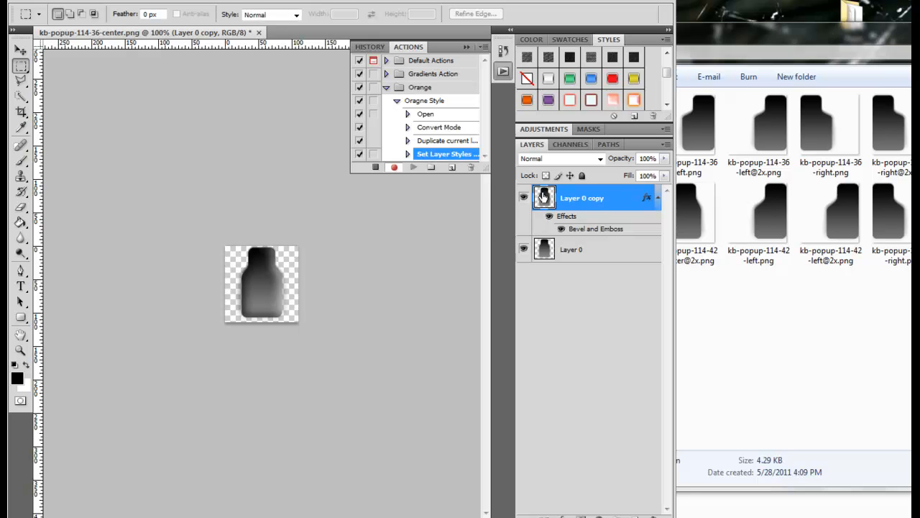
Set the fill of Layer 0 copy to 0% and deselect the layers.
{"action": "left_click", "coordinate": [664, 177]}
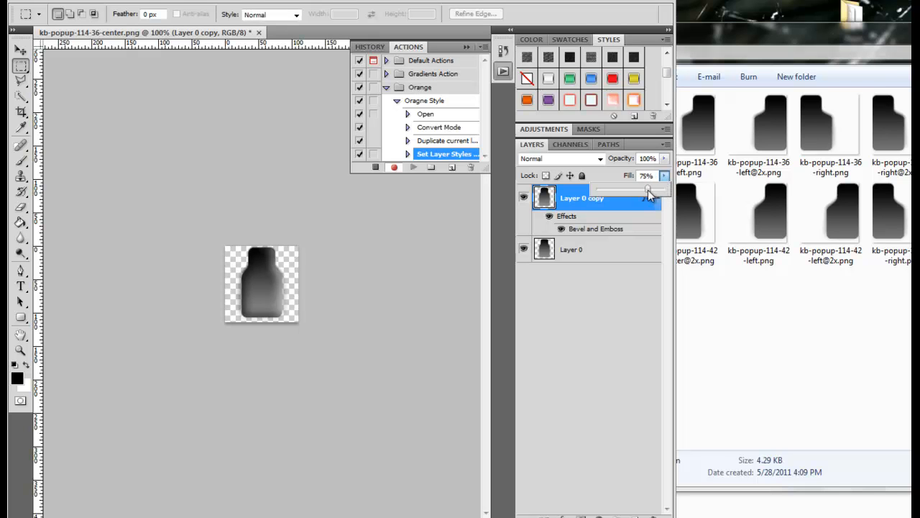
{"action": "left_click_drag", "start_coordinate": [613, 191], "coordinate": [597, 191]}
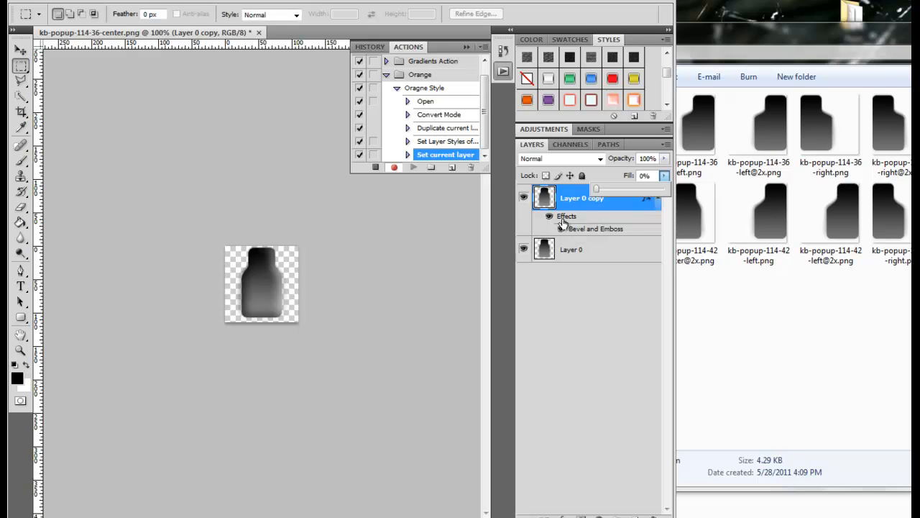
{"action": "left_click", "coordinate": [607, 291]}
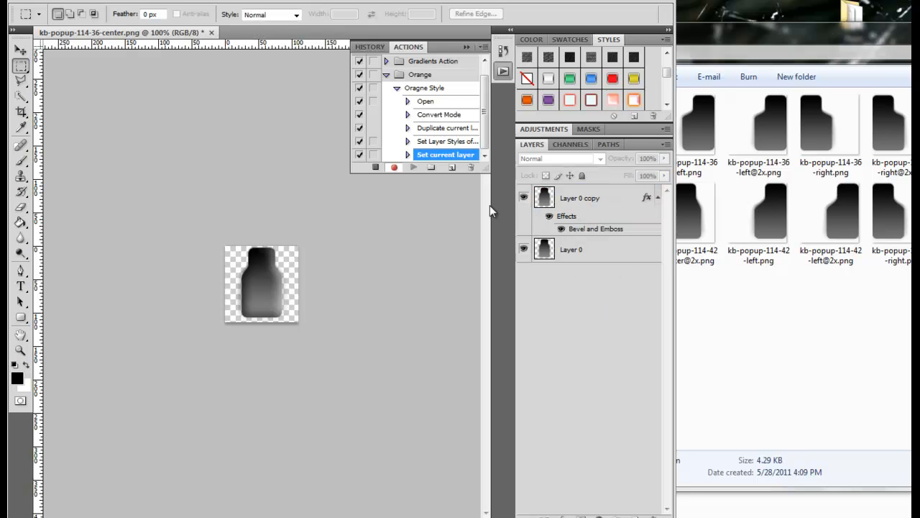
Pause the action recording and toggle Layer 0 off and on to preview the bevelled copy alone.
{"action": "left_click", "coordinate": [657, 199]}
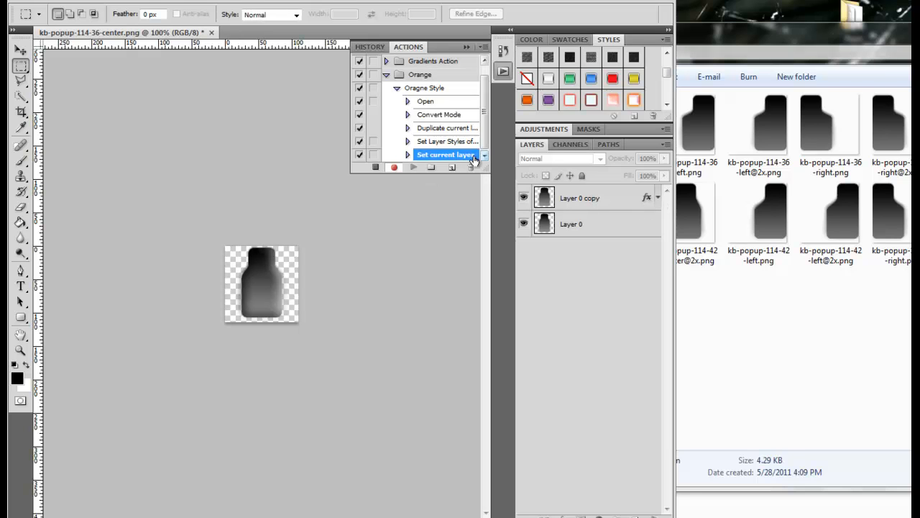
{"action": "left_click", "coordinate": [375, 168]}
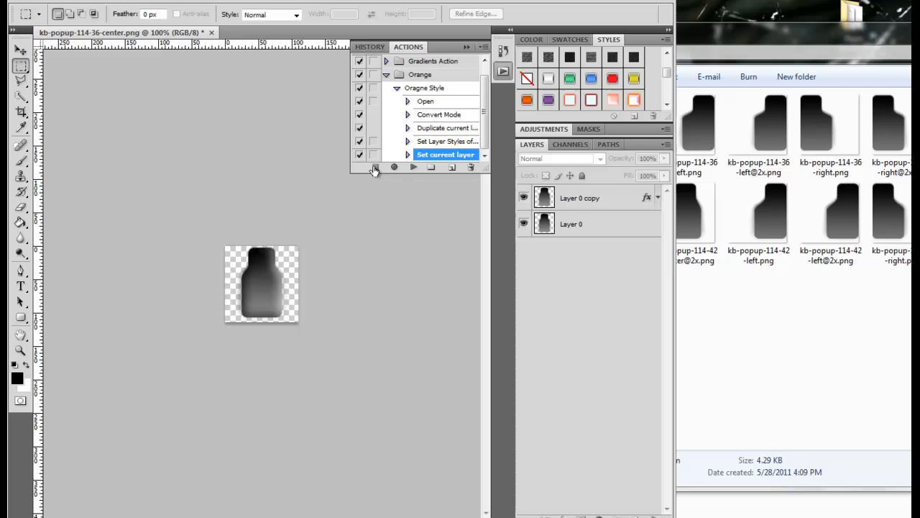
{"action": "left_click", "coordinate": [525, 225]}
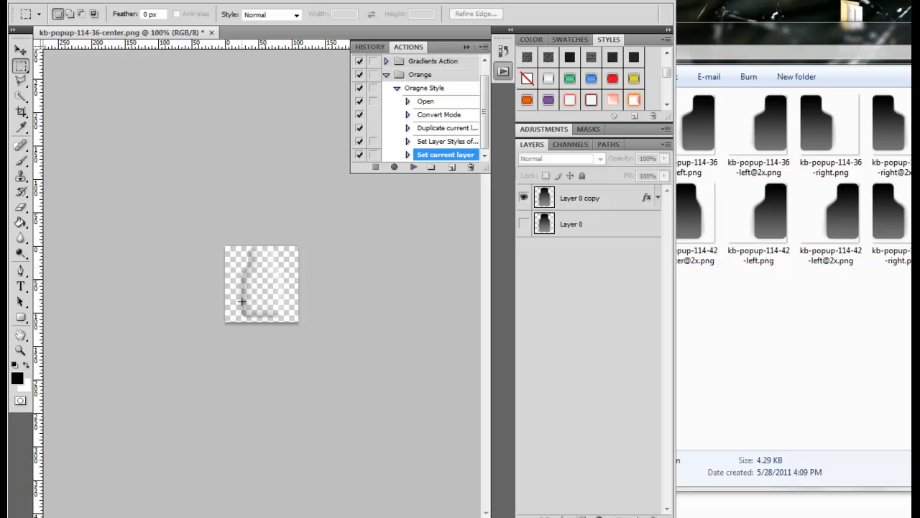
{"action": "left_click", "coordinate": [524, 225]}
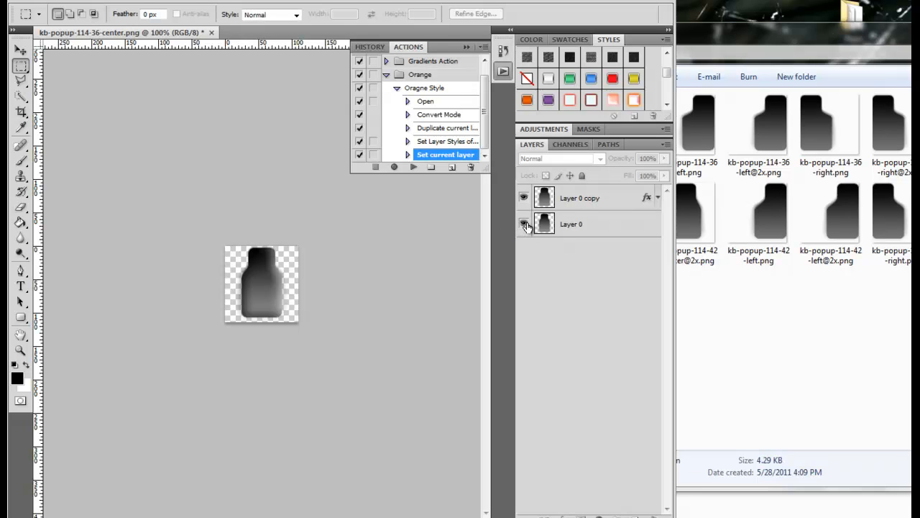
Resume recording, apply the orange style preset to Layer 0, and stop recording.
{"action": "left_click", "coordinate": [599, 204]}
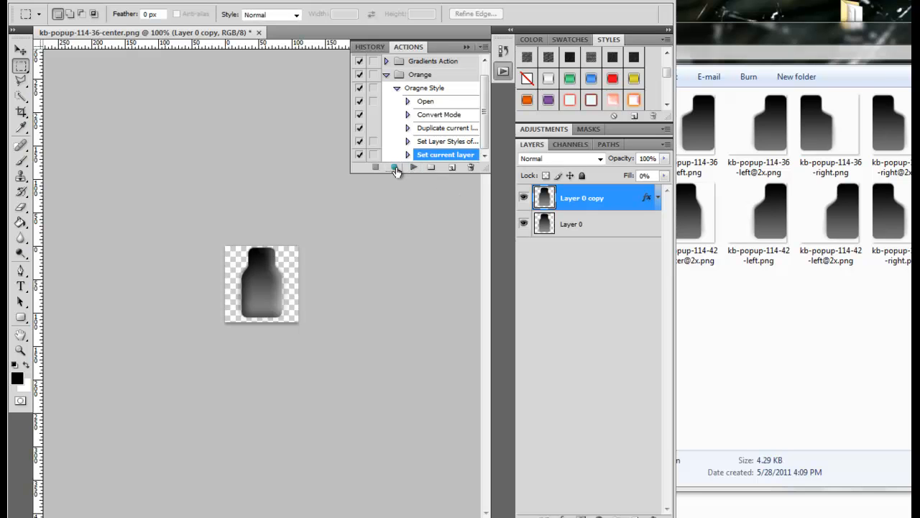
{"action": "left_click", "coordinate": [395, 168]}
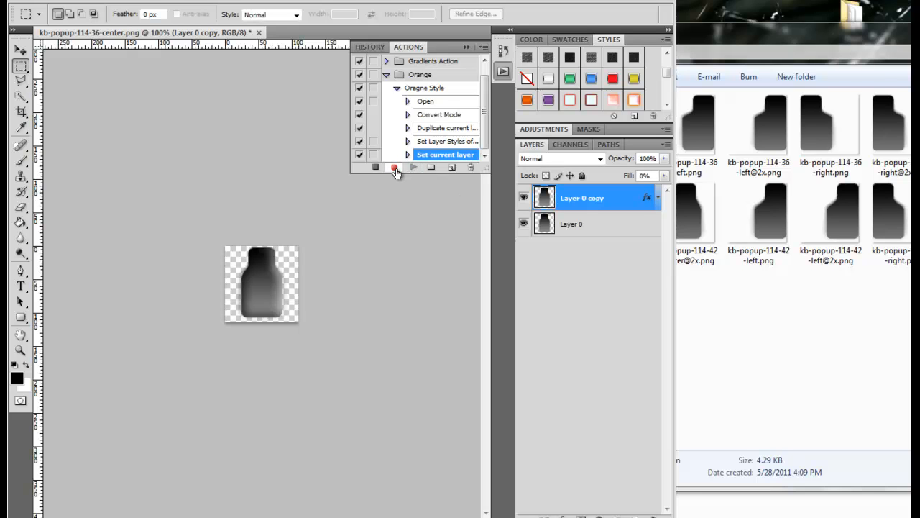
{"action": "left_click", "coordinate": [607, 232]}
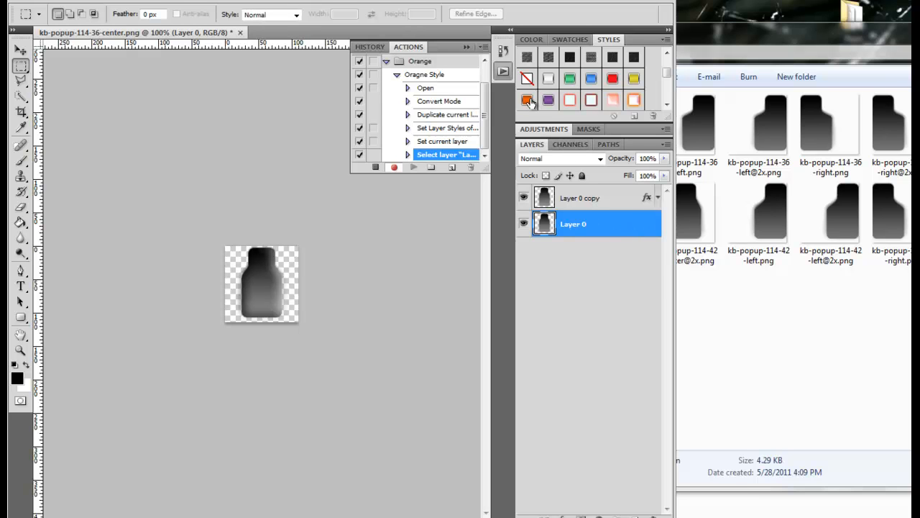
{"action": "left_click", "coordinate": [527, 100]}
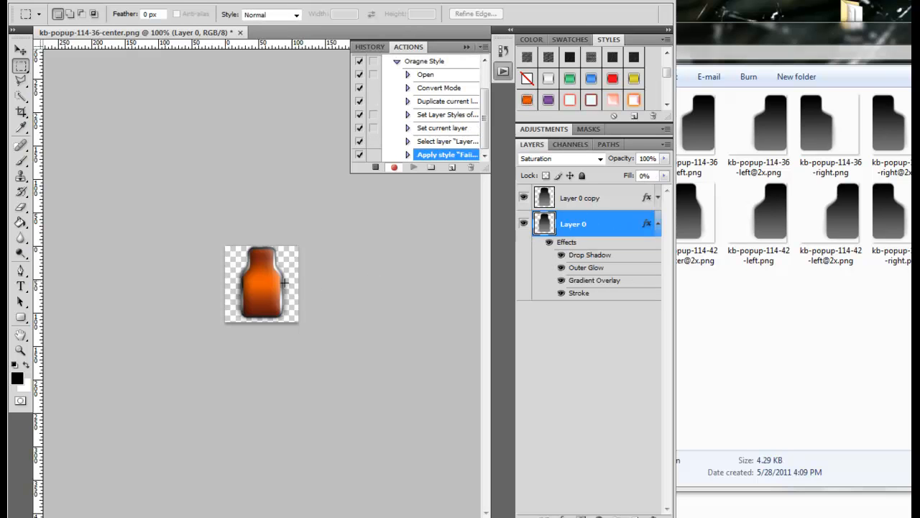
{"action": "left_click", "coordinate": [375, 168]}
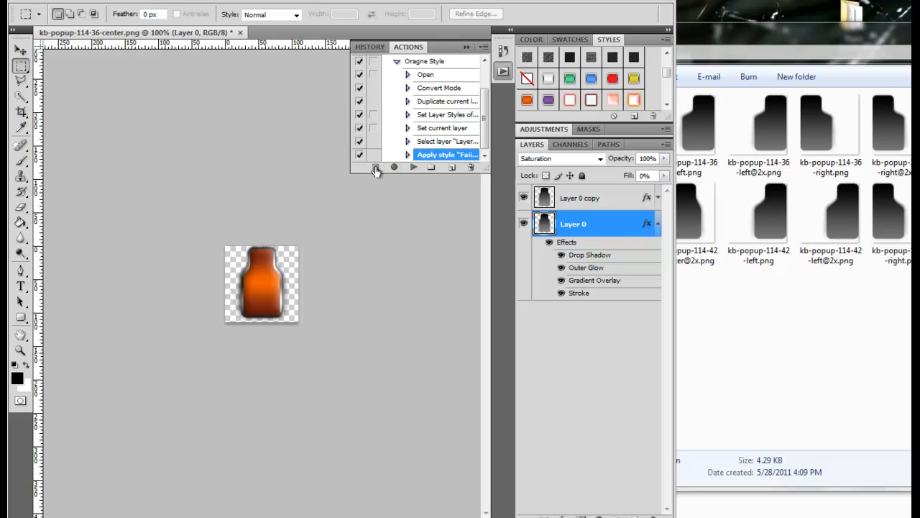
Toggle the visibility of Layer 0 copy to compare the orange image with and without the bevel.
{"action": "left_click", "coordinate": [524, 200]}
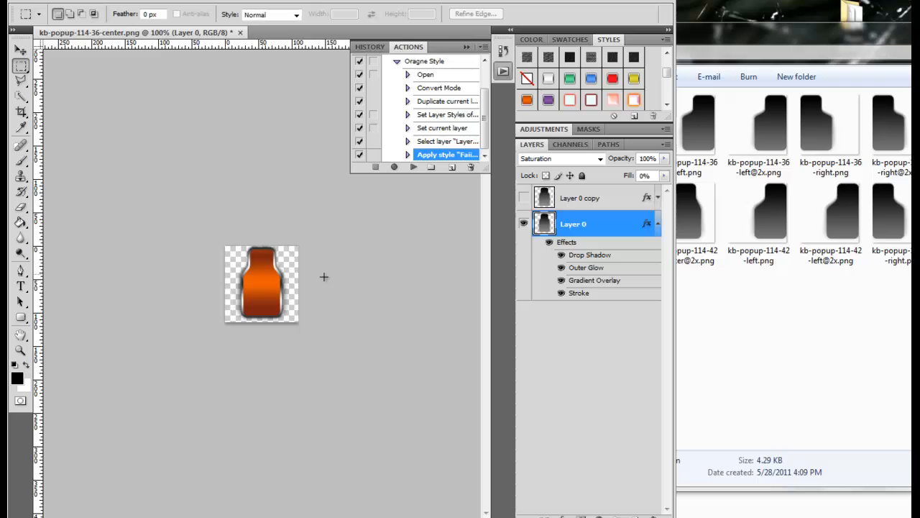
{"action": "left_click", "coordinate": [525, 200]}
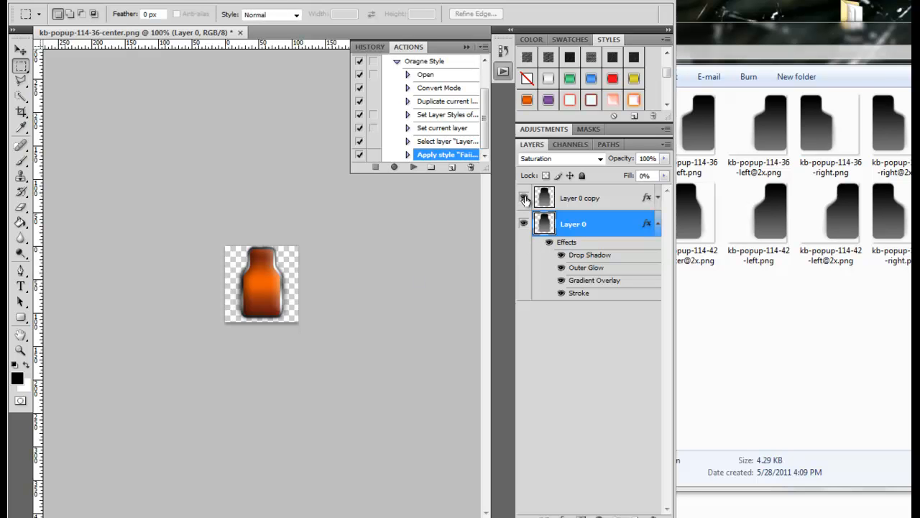
{"action": "left_click", "coordinate": [524, 198]}
Resume recording and save the image in PNG format as kb-popup-114-36-center.png in the Finsh folder.
{"action": "left_click", "coordinate": [394, 167]}
{"action": "left_click", "coordinate": [50, 2]}
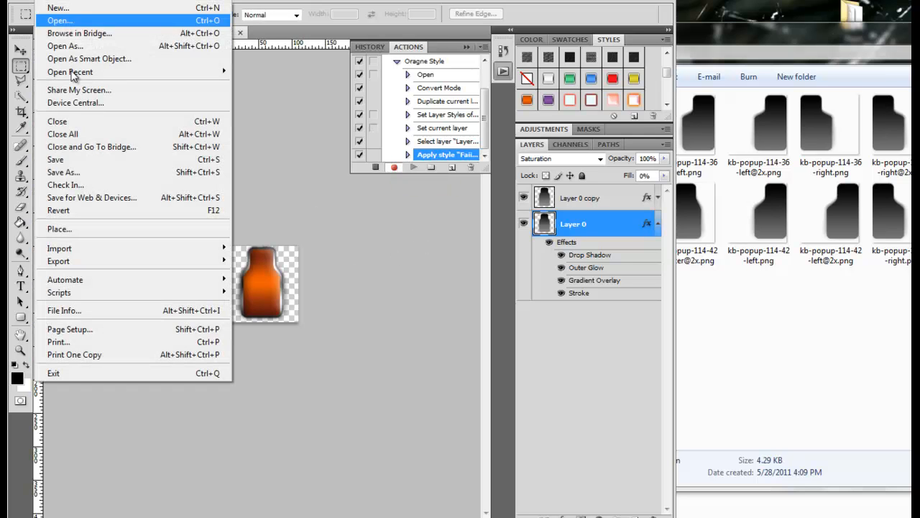
{"action": "left_click", "coordinate": [83, 173]}
{"action": "left_click", "coordinate": [337, 285]}
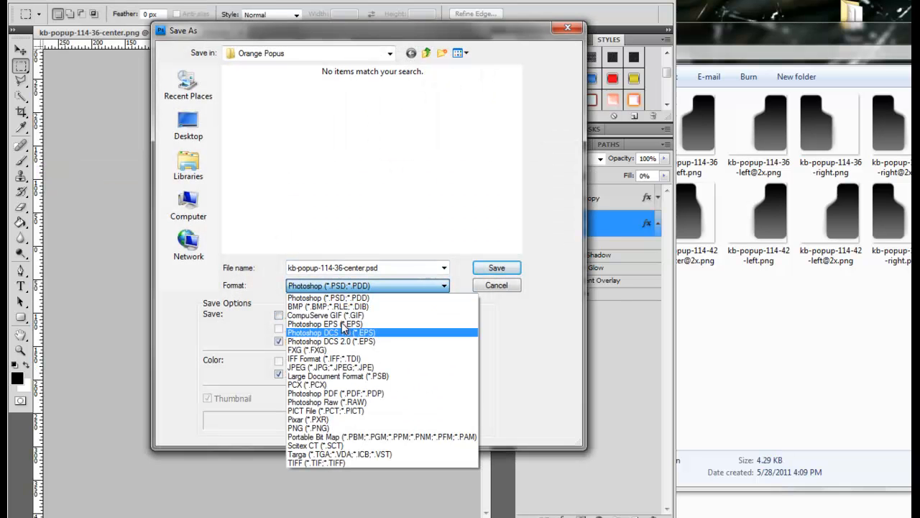
{"action": "left_click", "coordinate": [337, 428]}
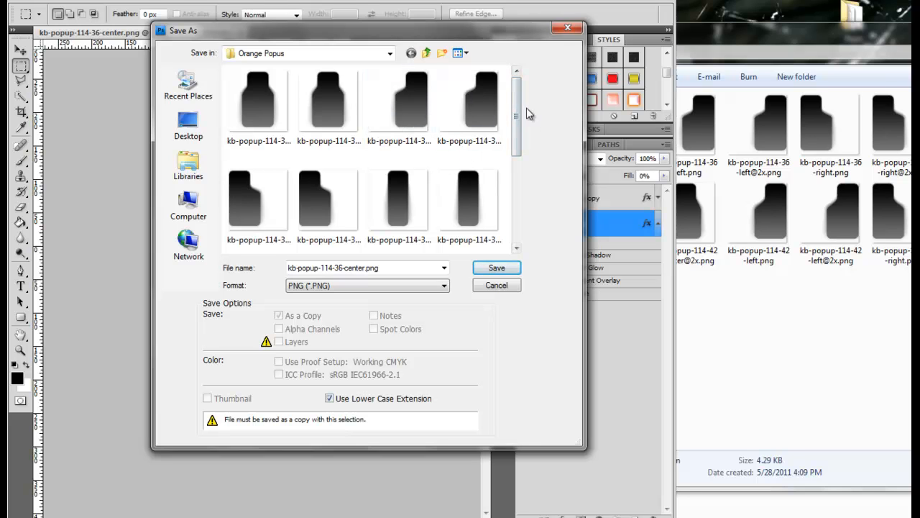
{"action": "left_click", "coordinate": [427, 54]}
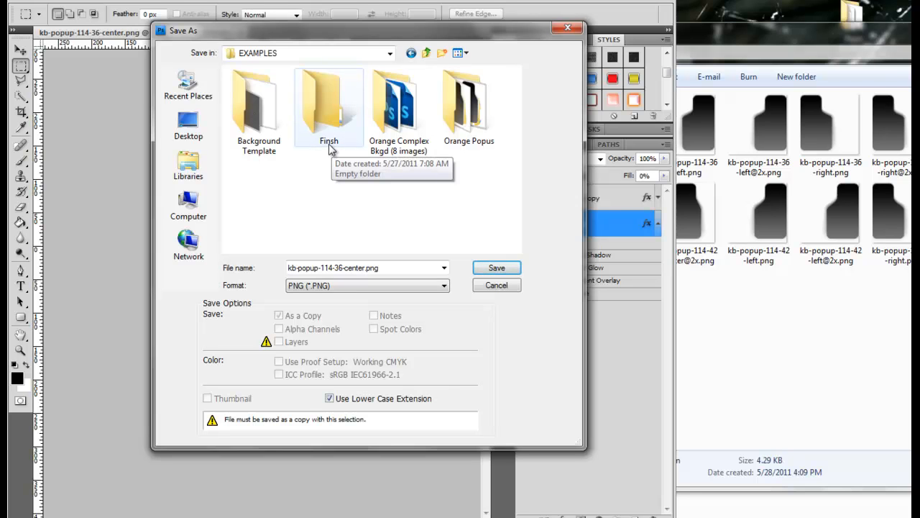
{"action": "left_click", "coordinate": [321, 124]}
{"action": "double_click", "coordinate": [322, 124]}
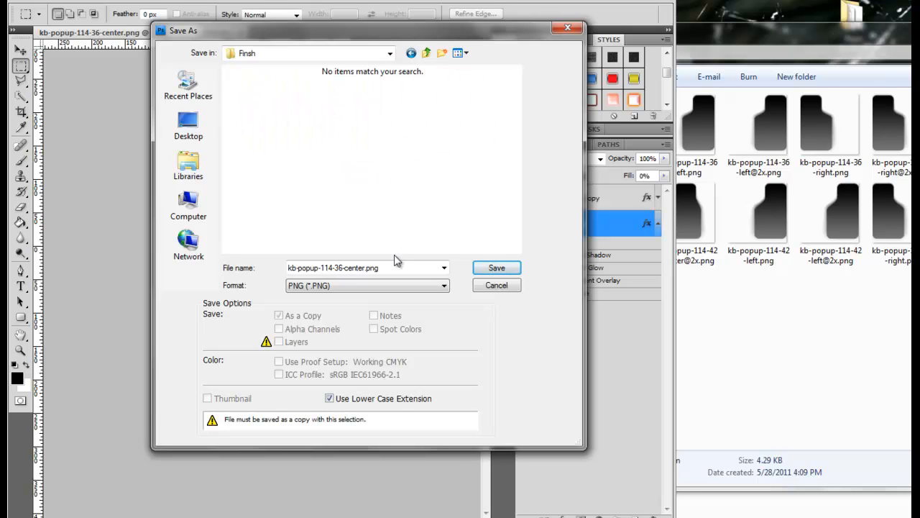
{"action": "left_click", "coordinate": [490, 268]}
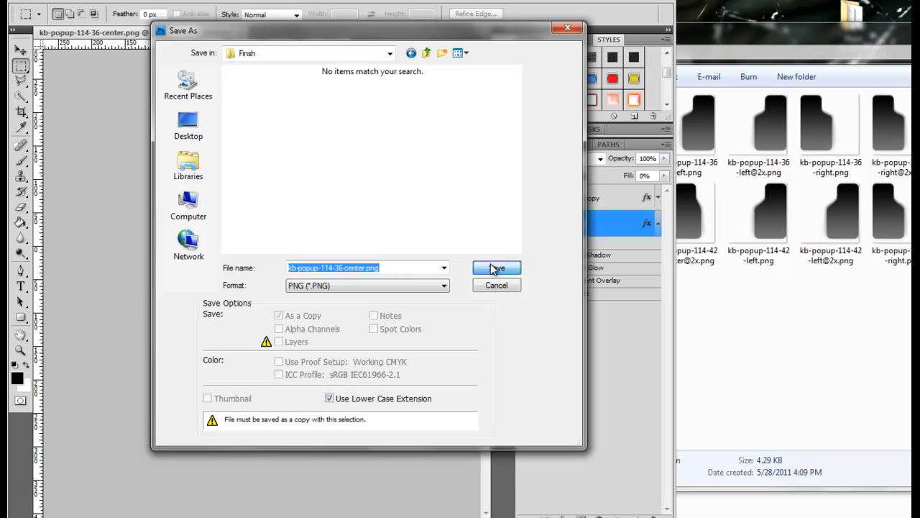
{"action": "left_click", "coordinate": [388, 251]}
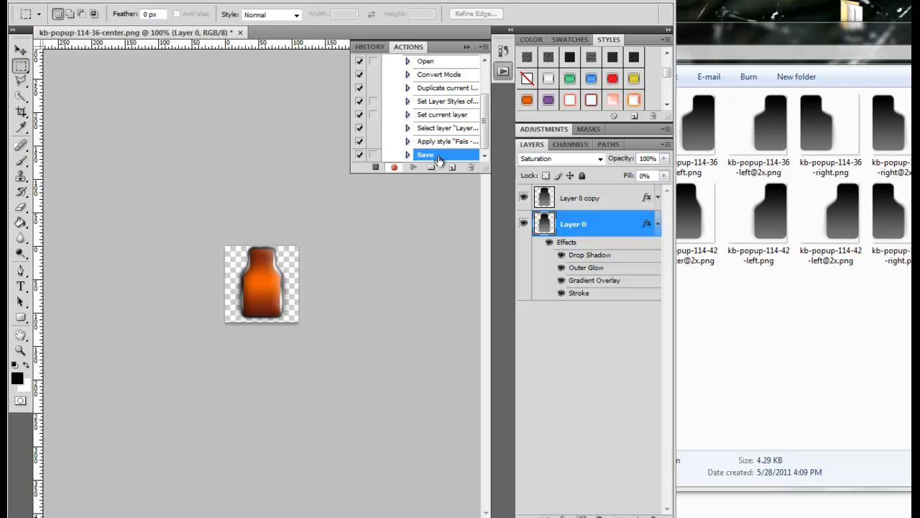
Stop recording, delete the Open command from the Oragne Style action, and collapse the action.
{"action": "left_click", "coordinate": [375, 168]}
{"action": "left_click_drag", "start_coordinate": [482, 113], "coordinate": [489, 94]}
{"action": "left_click", "coordinate": [425, 101]}
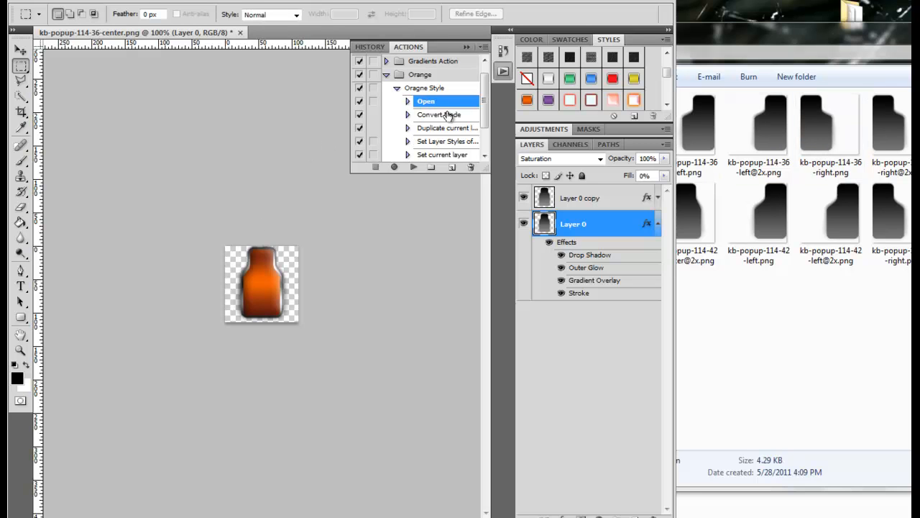
{"action": "left_click_drag", "start_coordinate": [486, 118], "coordinate": [468, 168]}
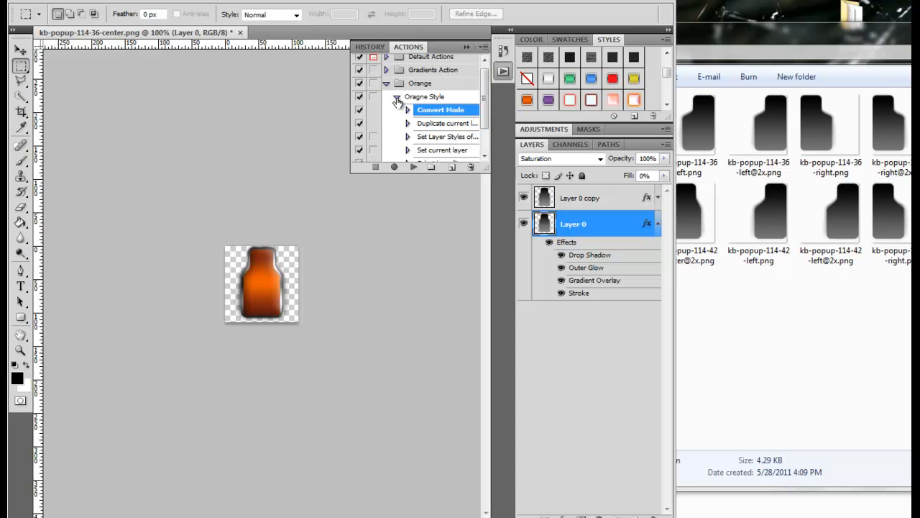
{"action": "left_click", "coordinate": [396, 99]}
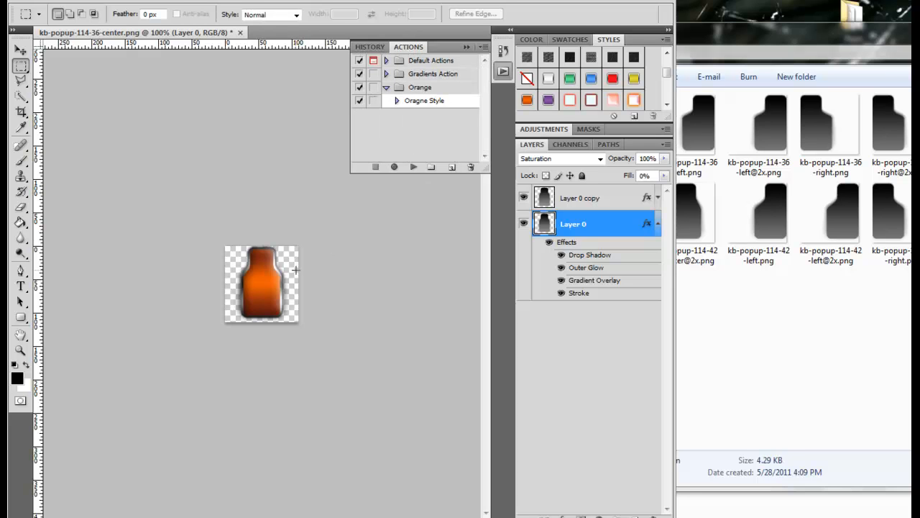
{"action": "left_click", "coordinate": [240, 32]}
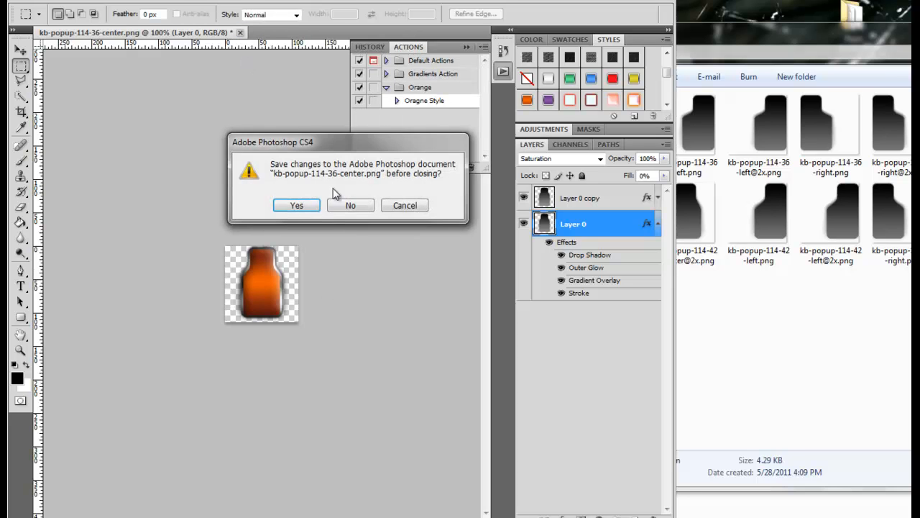
{"action": "left_click", "coordinate": [351, 206]}
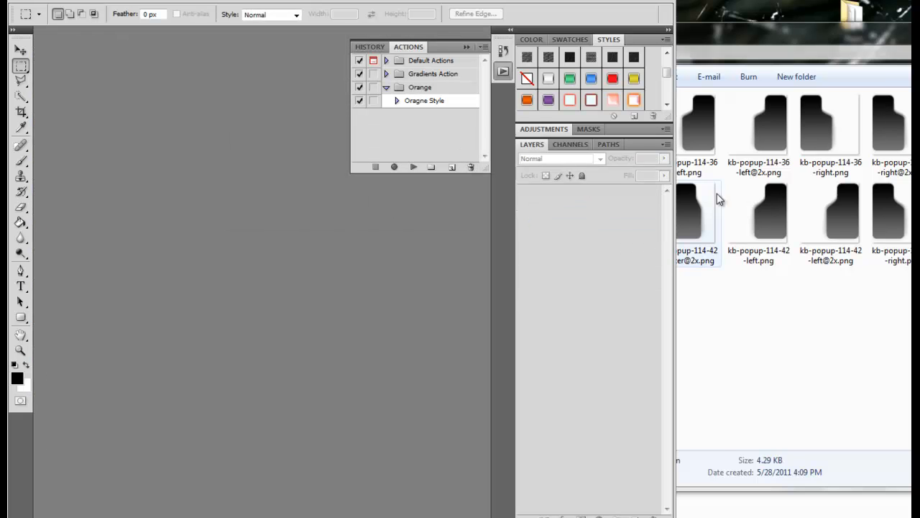
{"action": "left_click_drag", "start_coordinate": [759, 126], "coordinate": [277, 243]}
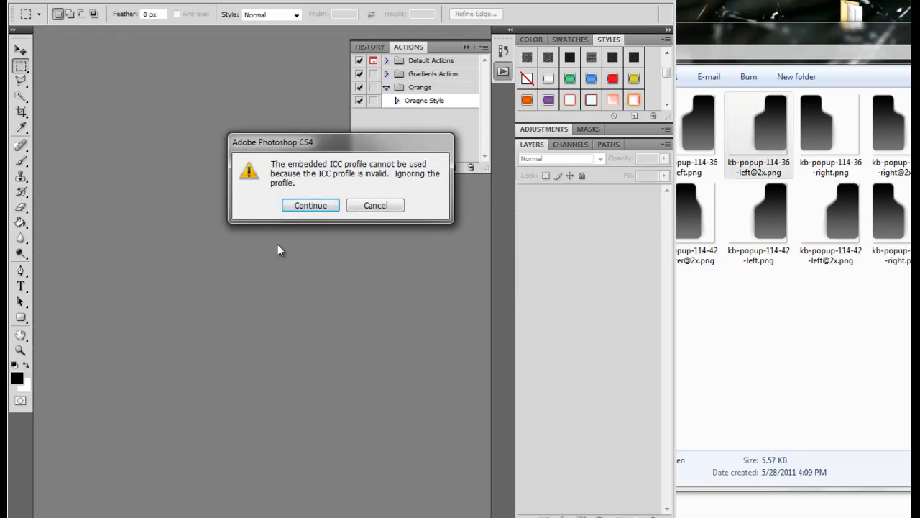
{"action": "left_click", "coordinate": [310, 206]}
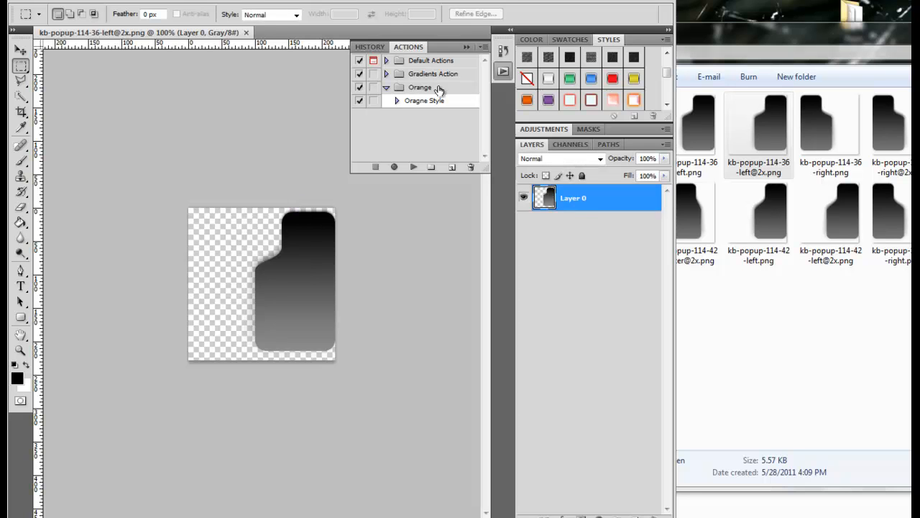
{"action": "left_click", "coordinate": [394, 88]}
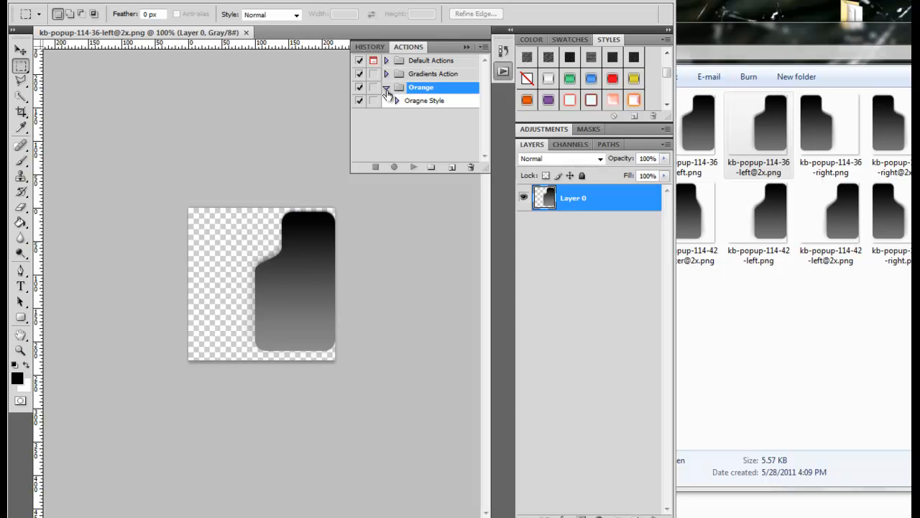
{"action": "left_click", "coordinate": [397, 102]}
{"action": "left_click", "coordinate": [399, 103]}
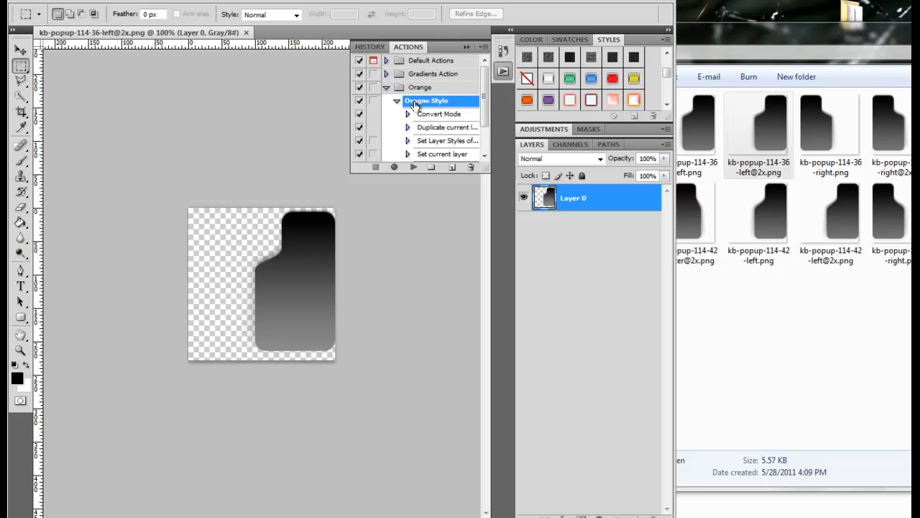
{"action": "left_click", "coordinate": [413, 167]}
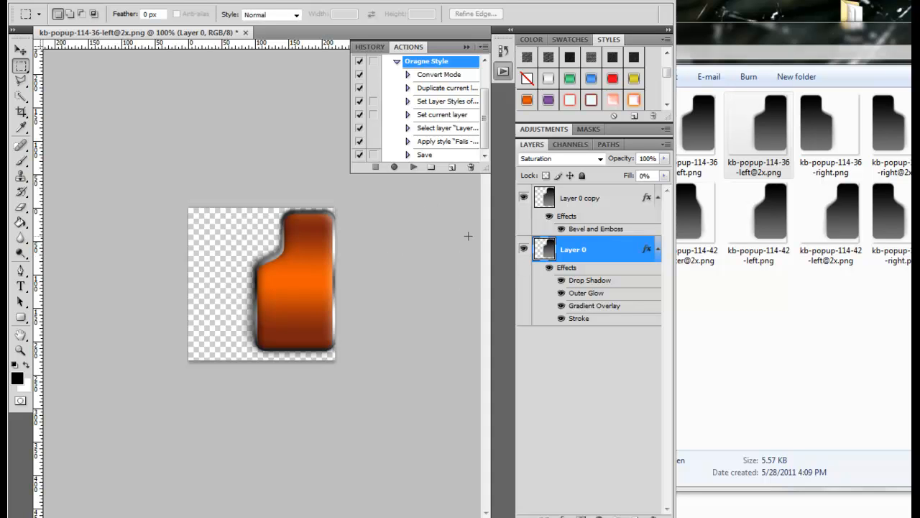
Close the styled left popup image without saving changes and collapse the list of actions.
{"action": "left_click", "coordinate": [245, 32]}
{"action": "left_click", "coordinate": [356, 204]}
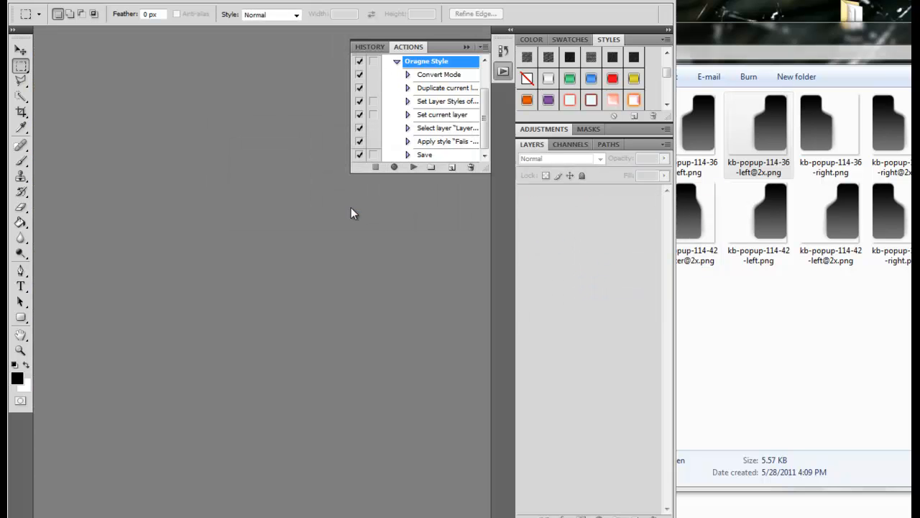
{"action": "left_click", "coordinate": [467, 48]}
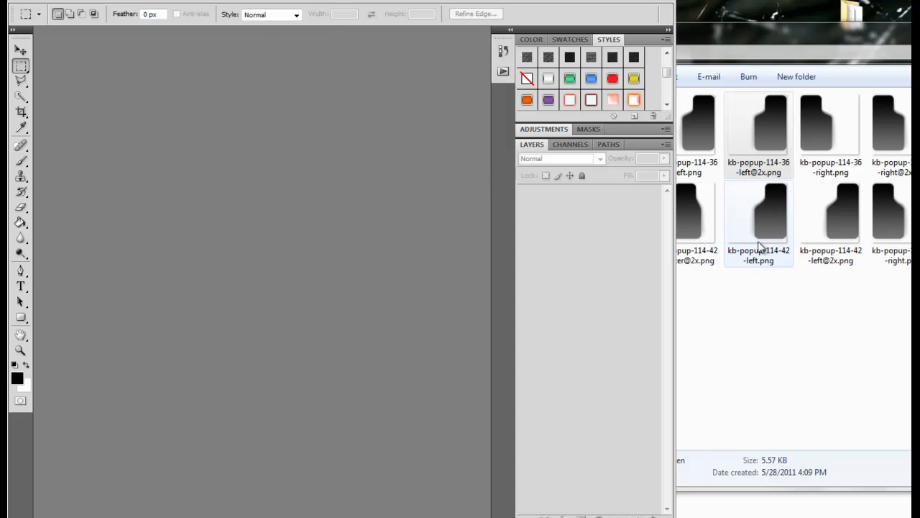
Switch to the Finsh folder in Windows Explorer and delete both orange popup test images.
{"action": "left_click", "coordinate": [733, 516]}
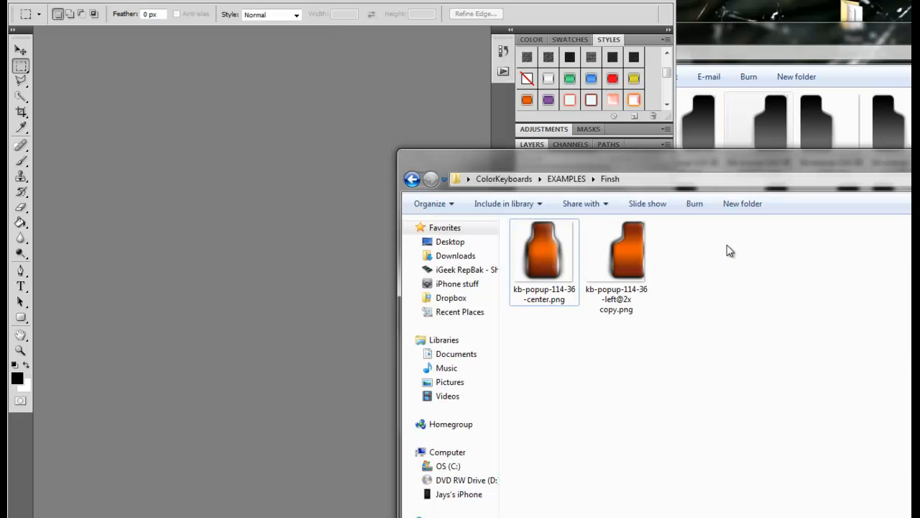
{"action": "left_click_drag", "start_coordinate": [704, 336], "coordinate": [529, 230]}
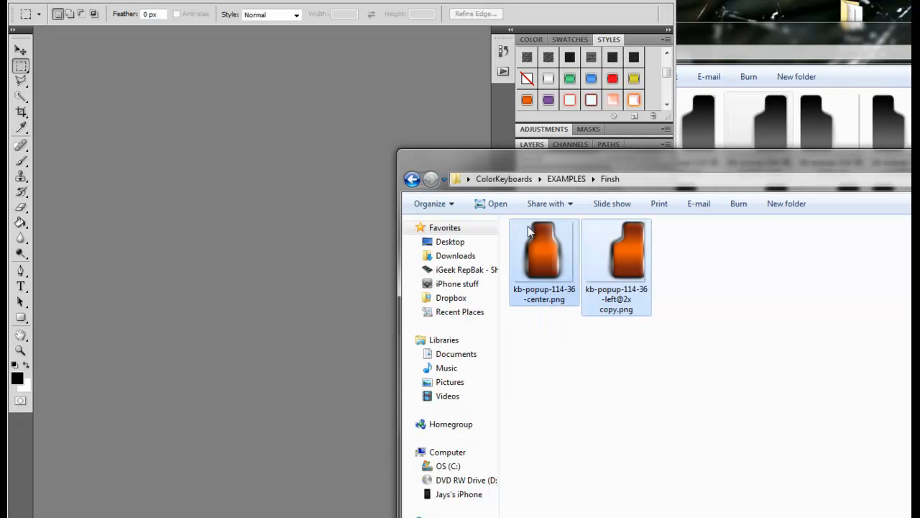
{"action": "right_click", "coordinate": [562, 254]}
{"action": "left_click", "coordinate": [595, 516]}
{"action": "left_click", "coordinate": [409, 338]}
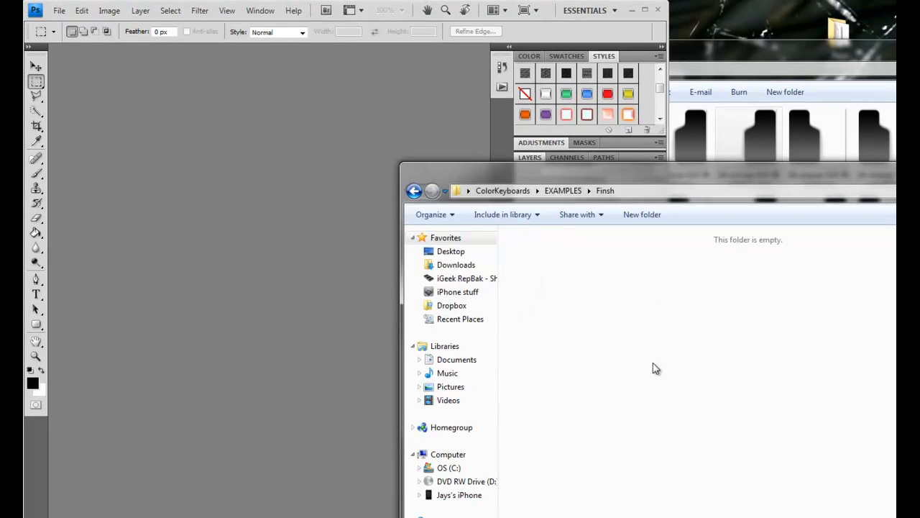
Open the Batch automation in Photoshop and set it to play the Oragne Style action from the Orange set.
{"action": "left_click", "coordinate": [729, 56]}
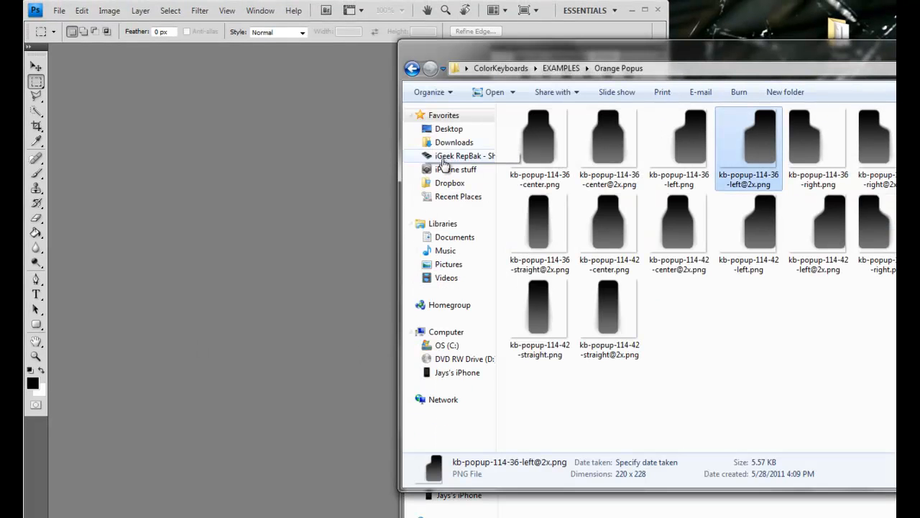
{"action": "left_click", "coordinate": [61, 11]}
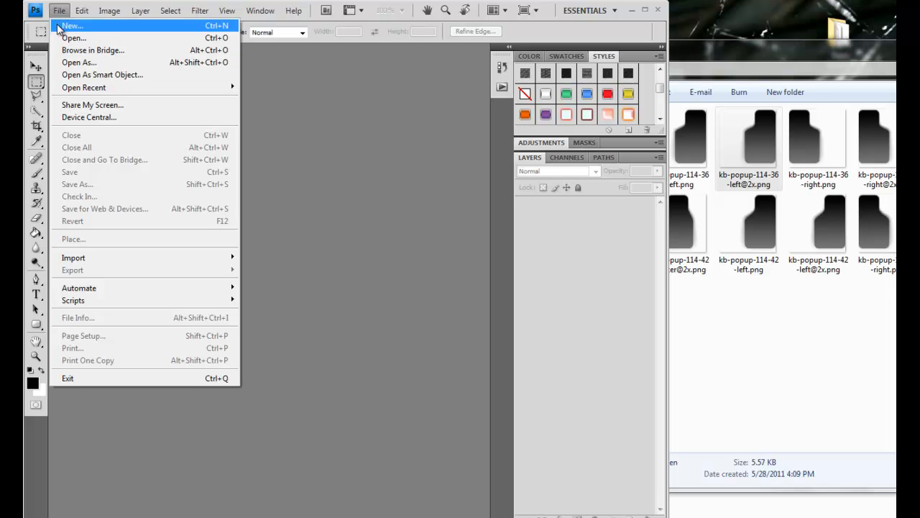
{"action": "mouse_move", "coordinate": [165, 289]}
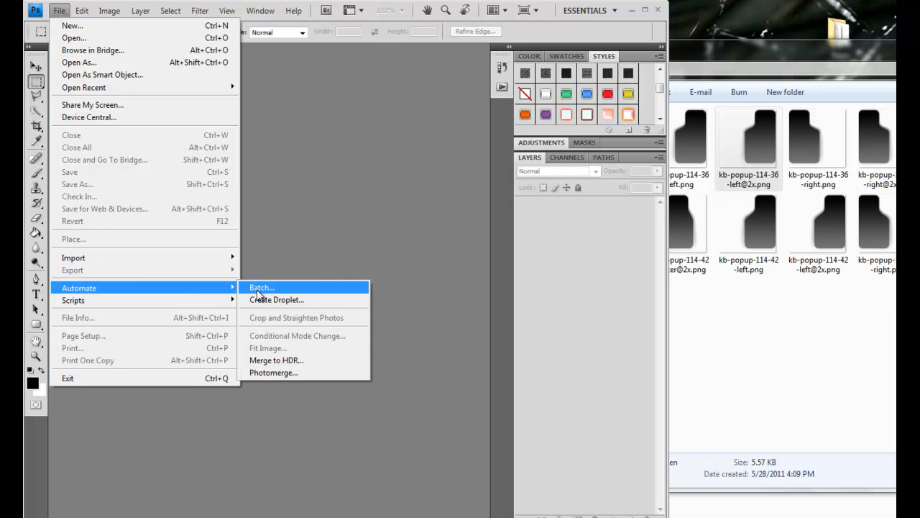
{"action": "left_click", "coordinate": [260, 287]}
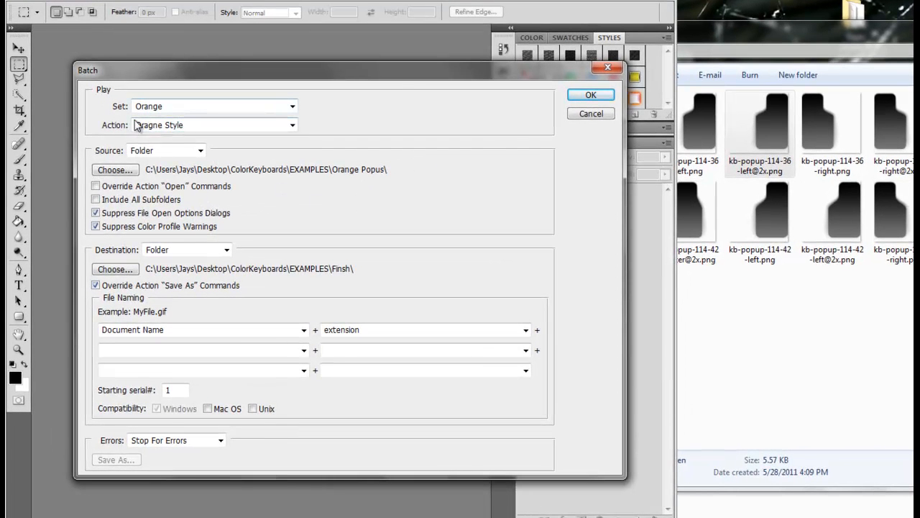
{"action": "left_click", "coordinate": [293, 107]}
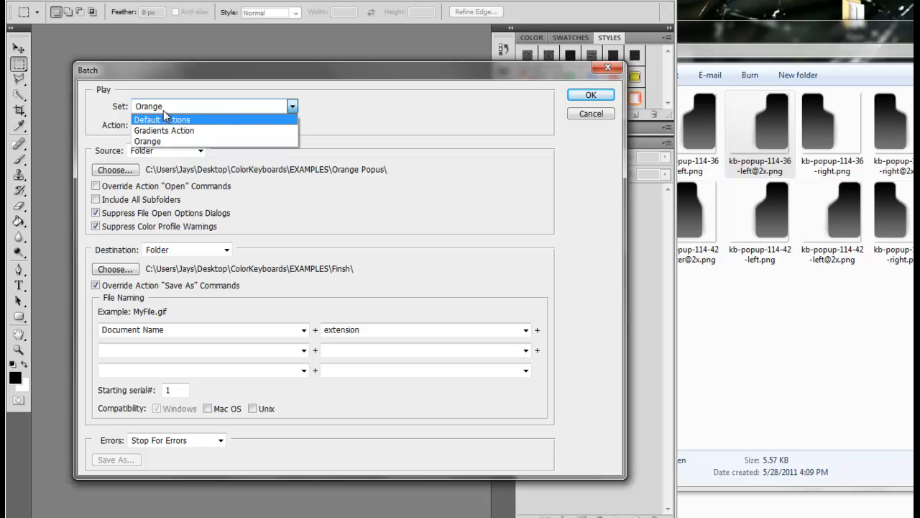
{"action": "left_click", "coordinate": [157, 141]}
{"action": "left_click", "coordinate": [212, 125]}
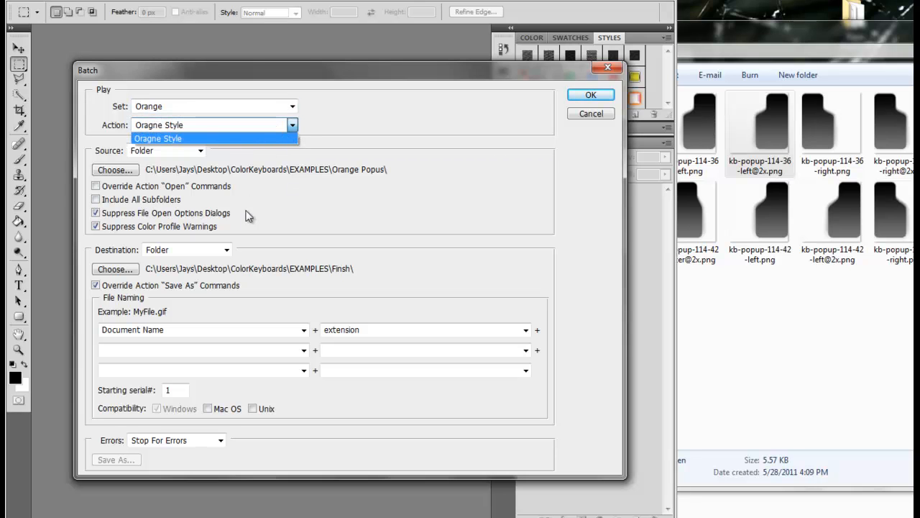
{"action": "left_click", "coordinate": [342, 133]}
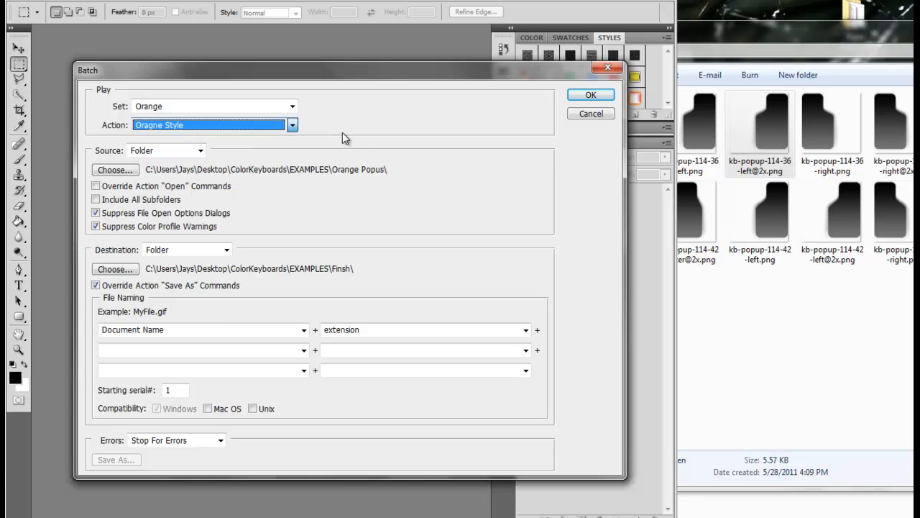
Set the batch source to Folder and choose the Orange Popus folder inside EXAMPLES.
{"action": "left_click", "coordinate": [201, 151]}
{"action": "left_click", "coordinate": [147, 162]}
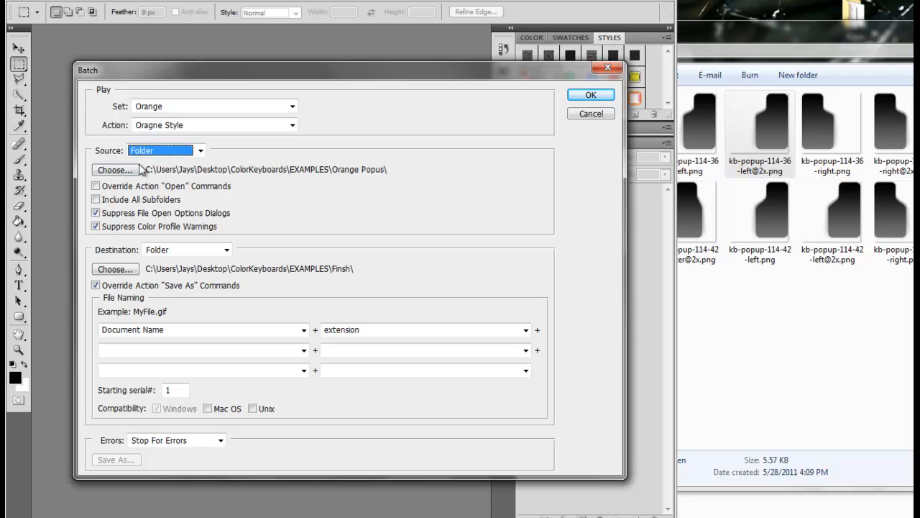
{"action": "left_click", "coordinate": [115, 169]}
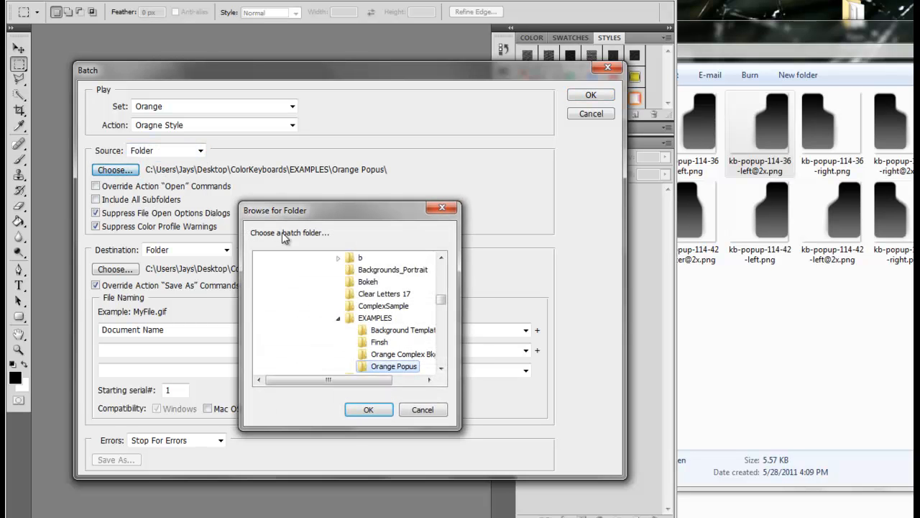
{"action": "scroll", "coordinate": [440, 300], "scroll_direction": "up", "scroll_amount": 1}
{"action": "mouse_move", "coordinate": [440, 302]}
{"action": "left_mouse_down"}
{"action": "mouse_move", "coordinate": [441, 266]}
{"action": "mouse_move", "coordinate": [449, 299]}
{"action": "left_mouse_up"}
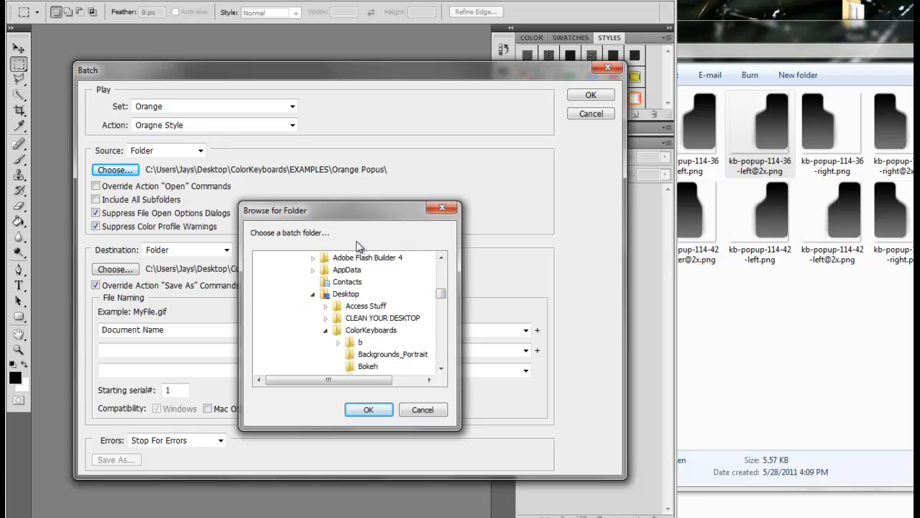
{"action": "left_click", "coordinate": [368, 409]}
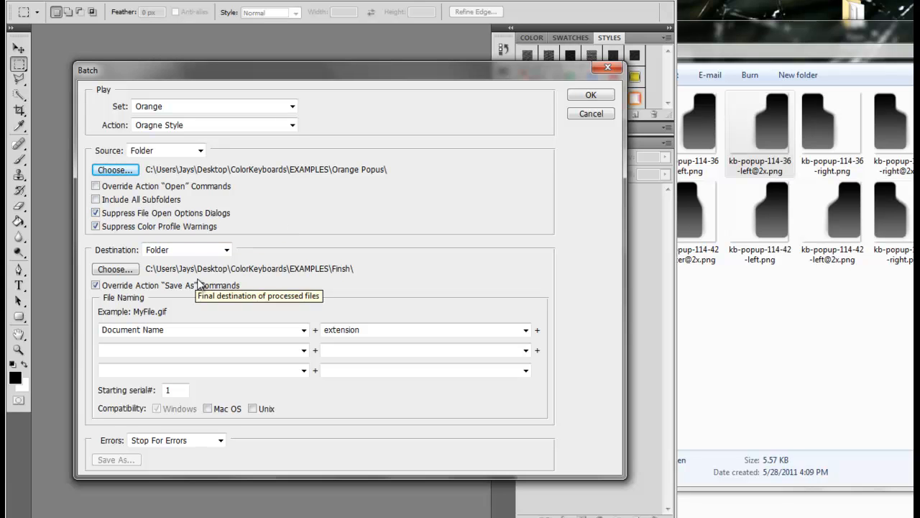
Set the batch destination to Folder and choose the Finsh folder inside EXAMPLES.
{"action": "left_click", "coordinate": [225, 251]}
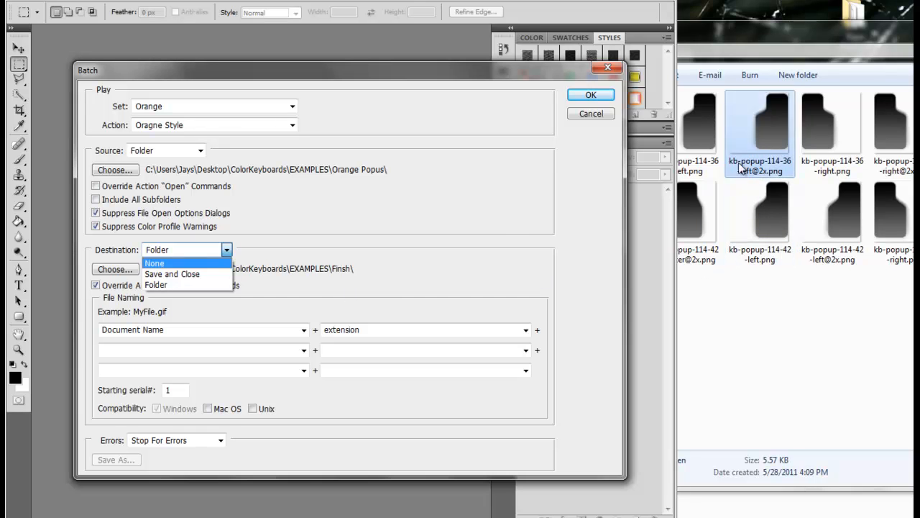
{"action": "left_click", "coordinate": [155, 285]}
{"action": "left_click", "coordinate": [116, 270]}
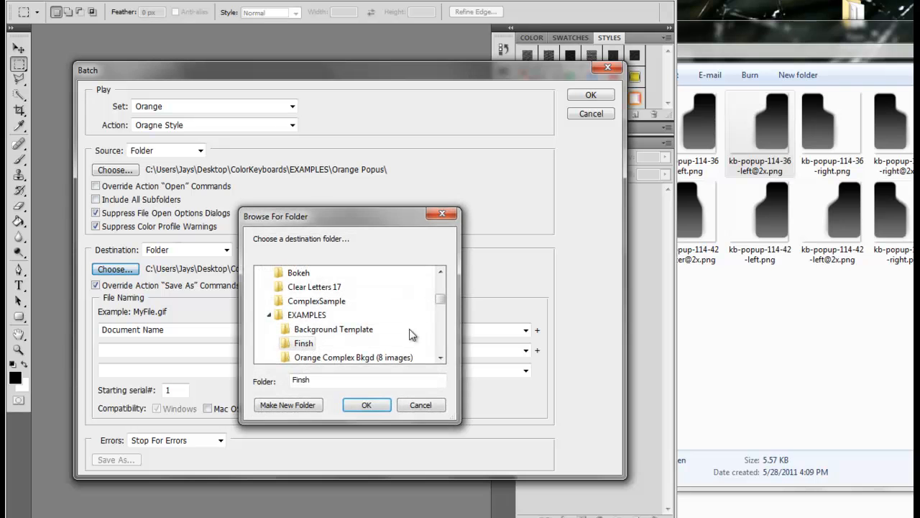
{"action": "scroll", "coordinate": [442, 302], "scroll_direction": "down", "scroll_amount": 2}
{"action": "scroll", "coordinate": [446, 308], "scroll_direction": "up", "scroll_amount": 1}
{"action": "scroll", "coordinate": [441, 299], "scroll_direction": "up", "scroll_amount": 2}
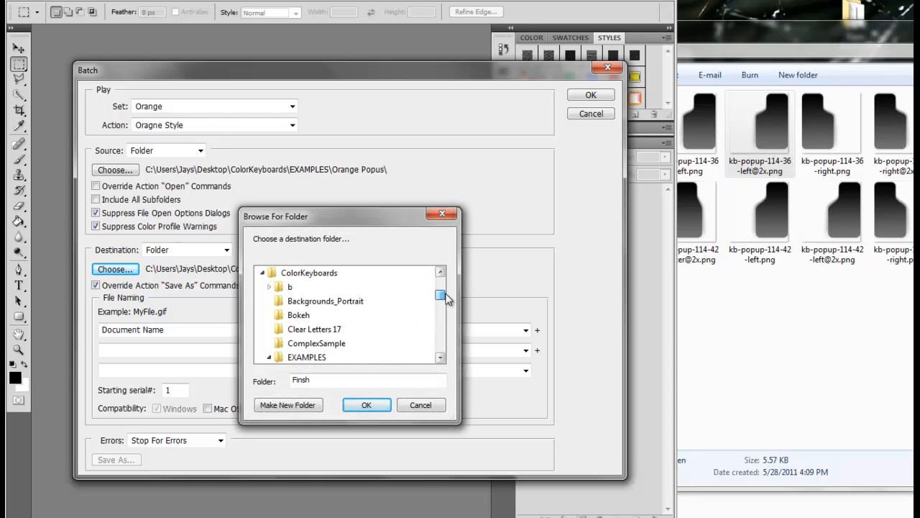
{"action": "scroll", "coordinate": [442, 295], "scroll_direction": "down", "scroll_amount": 1}
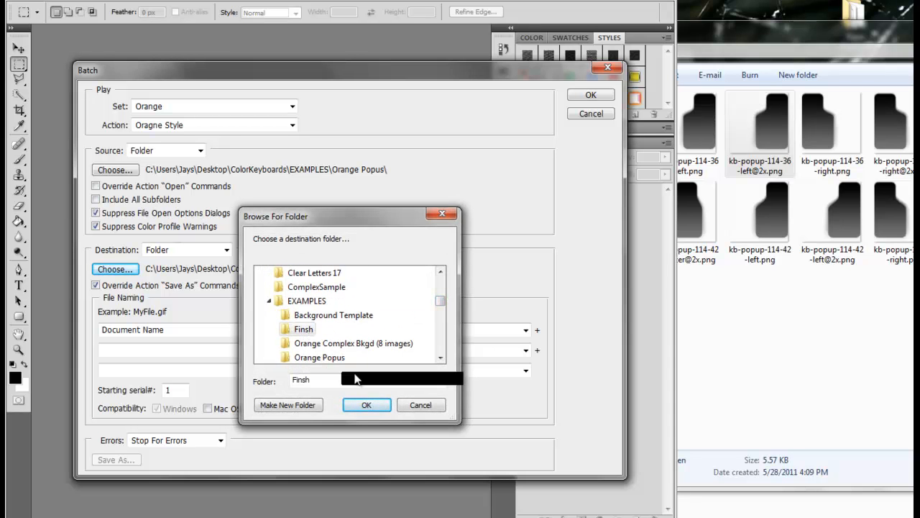
{"action": "left_click", "coordinate": [366, 405]}
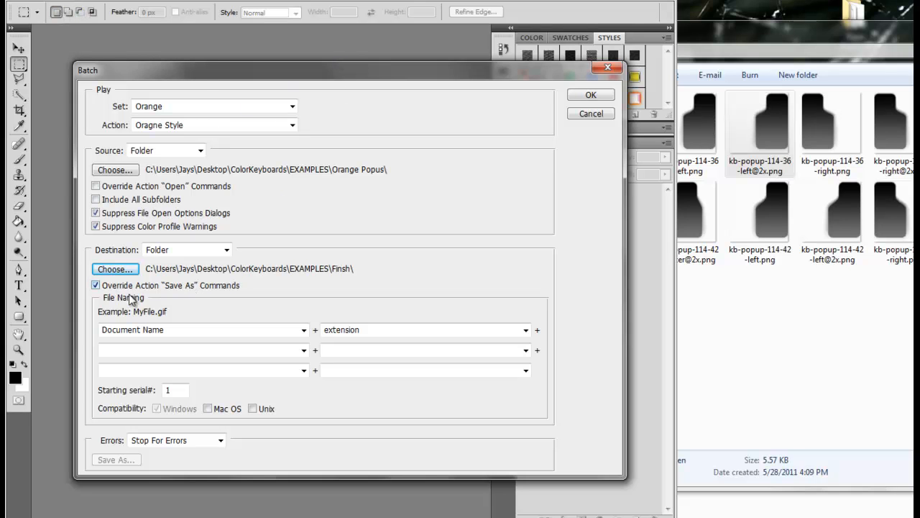
Turn the override of the action's "Save As" commands off and back on, accepting the notice.
{"action": "left_click", "coordinate": [96, 285]}
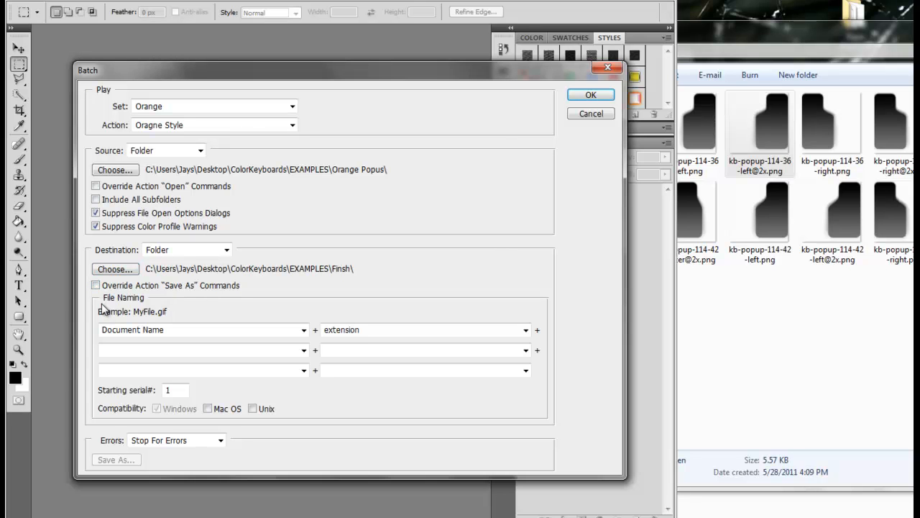
{"action": "left_click", "coordinate": [95, 286]}
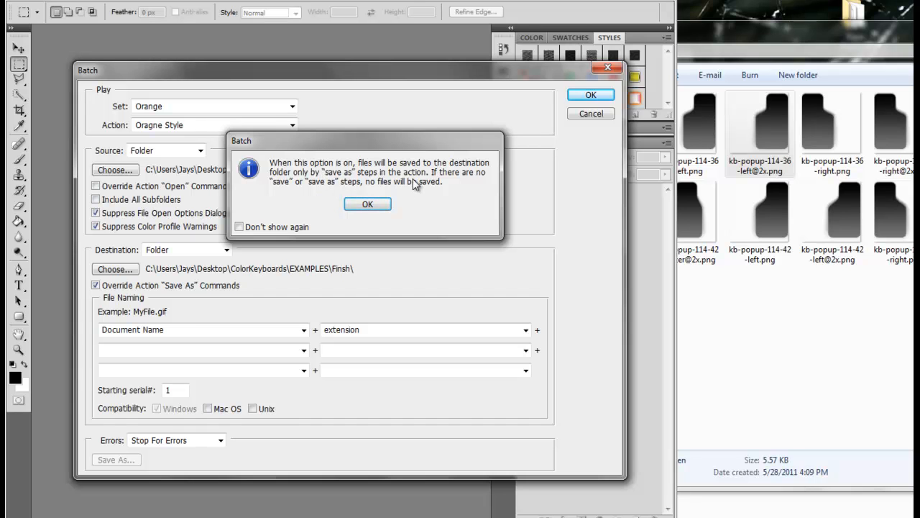
{"action": "left_click", "coordinate": [367, 206]}
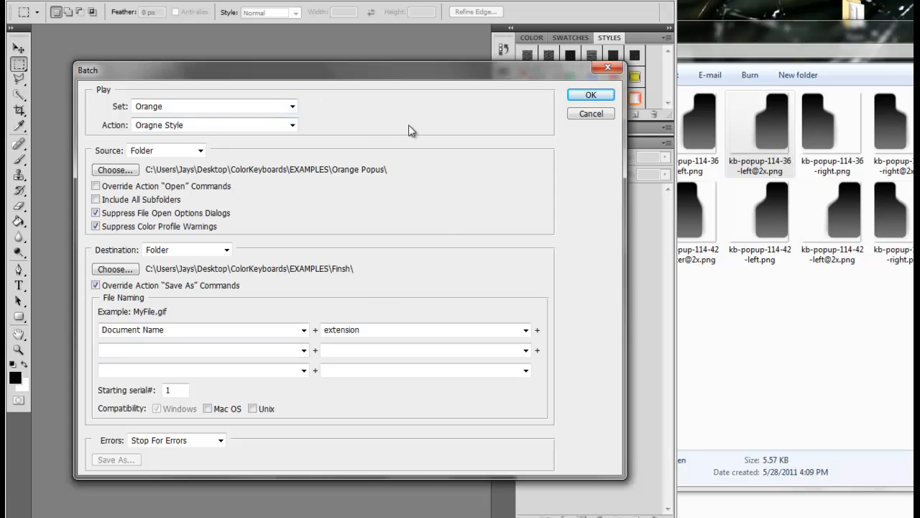
Run the batch and compare the Orange Popus source folder with the Finsh output folder while it processes.
{"action": "left_click", "coordinate": [589, 97]}
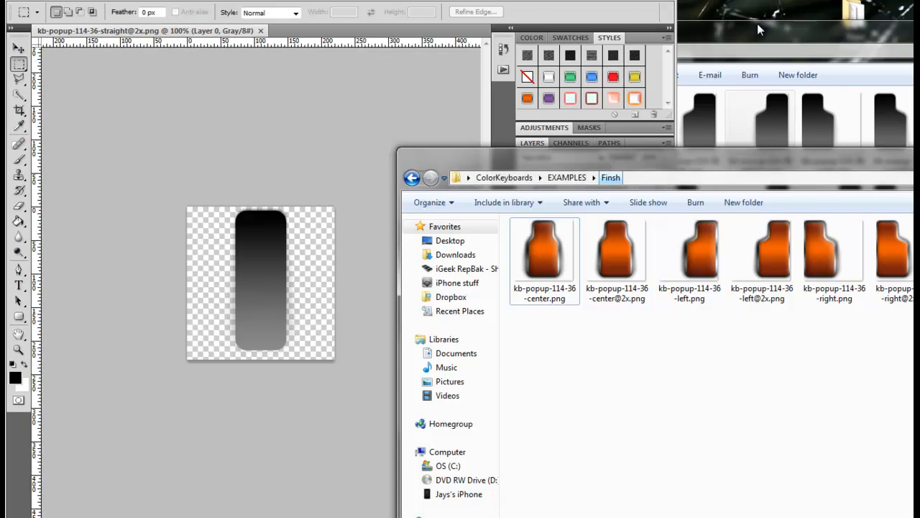
{"action": "left_click", "coordinate": [753, 36]}
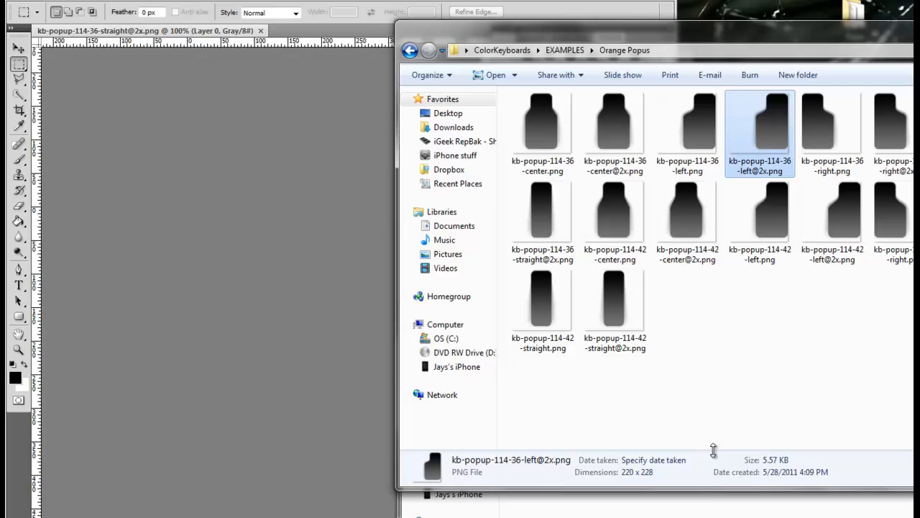
{"action": "left_click", "coordinate": [699, 506]}
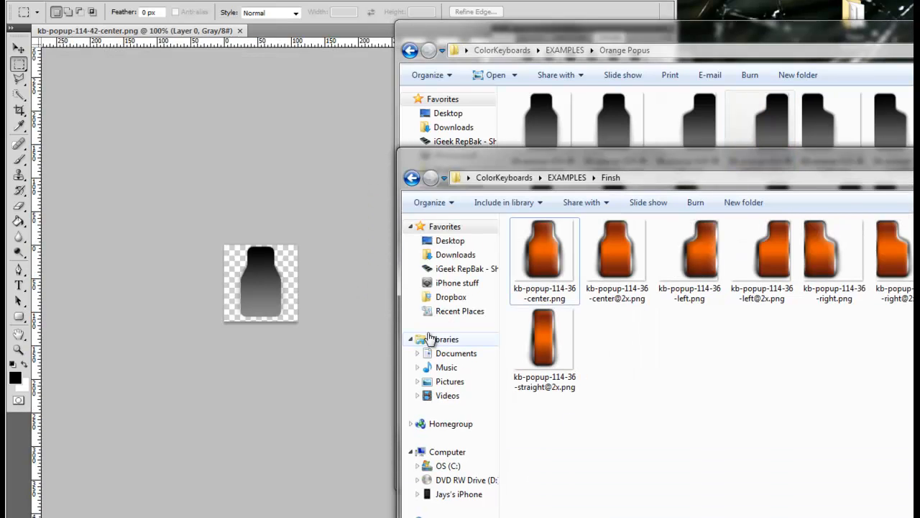